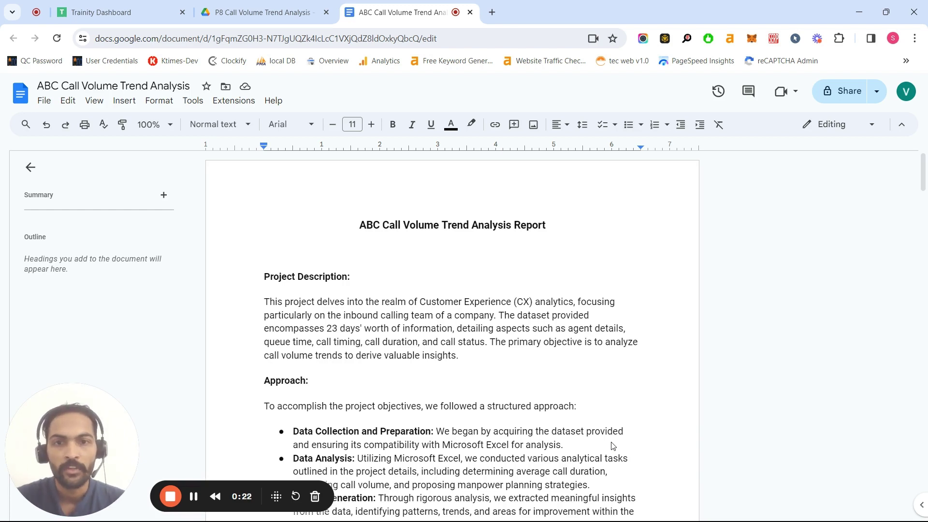
Step: Scroll through the Project Description, Approach and Tech-Stack sections of the report
scroll(505, 331, "down", 1)
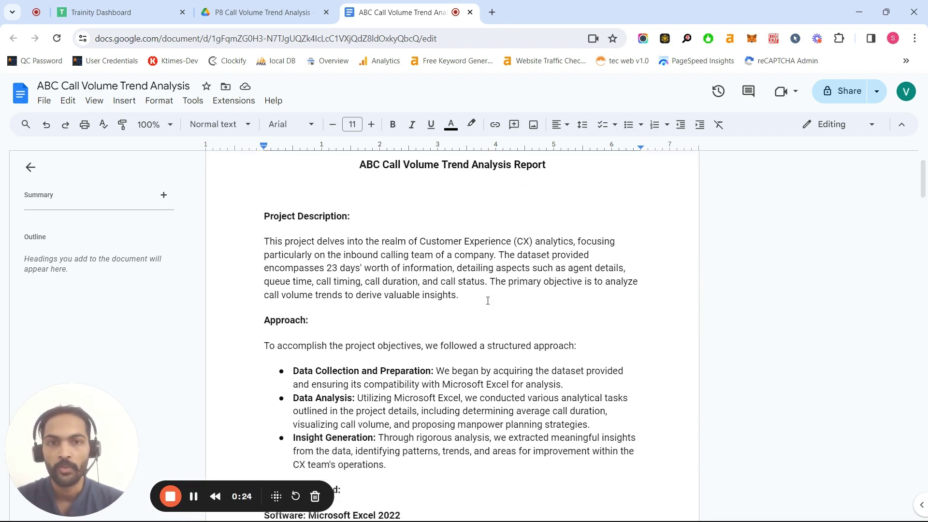
scroll(384, 291, "down", 1)
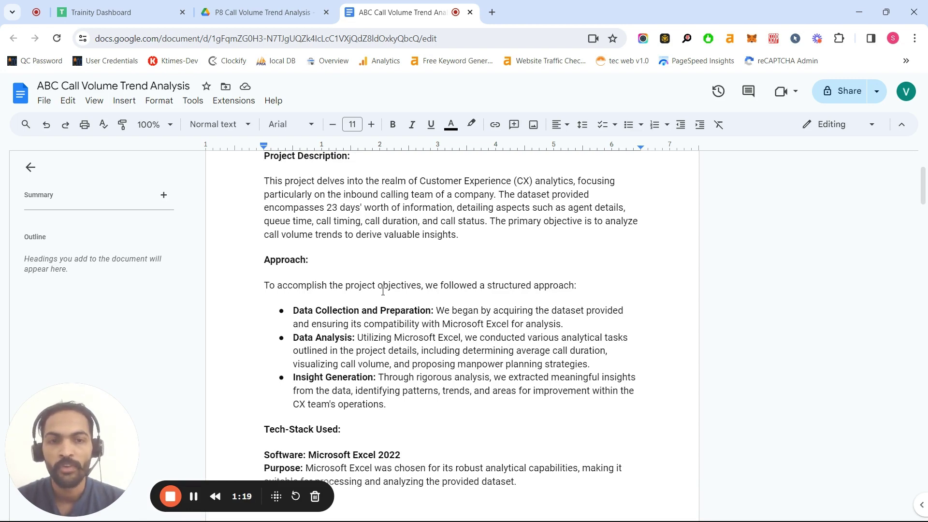
scroll(437, 300, "down", 5)
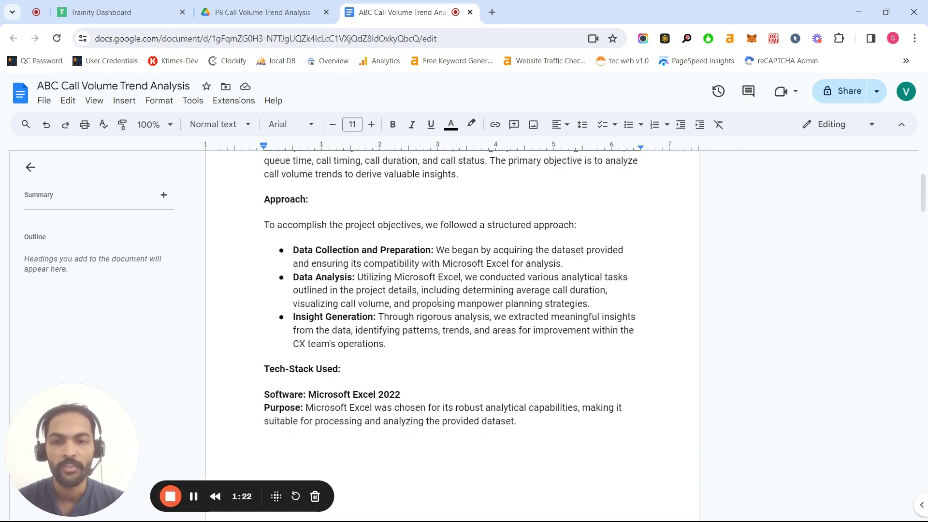
scroll(437, 301, "down", 2)
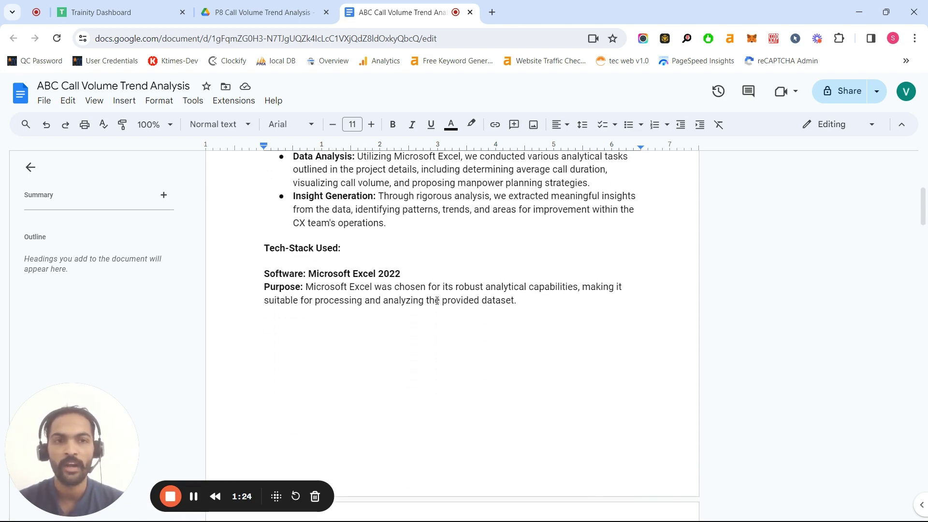
scroll(498, 153, "down", 1)
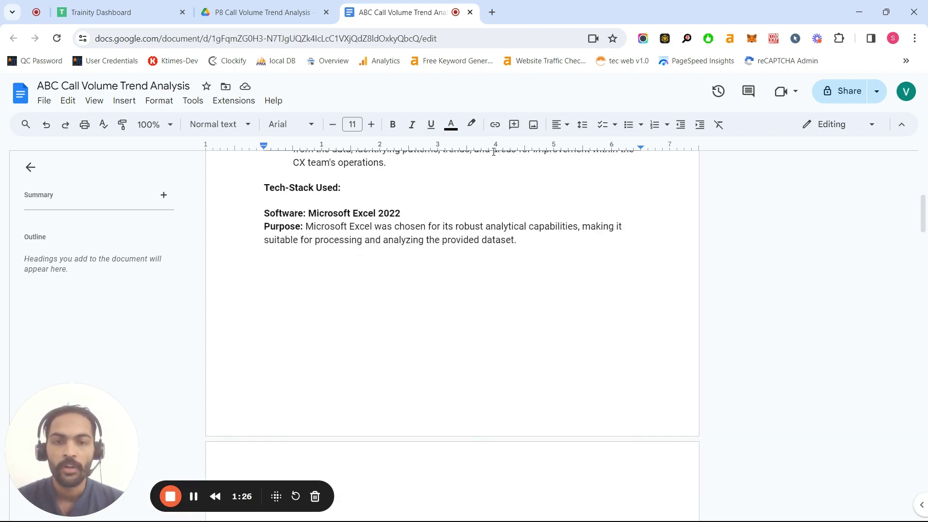
Step: Select the whole Purpose paragraph, then scroll down to the Insights section
left_click(360, 197)
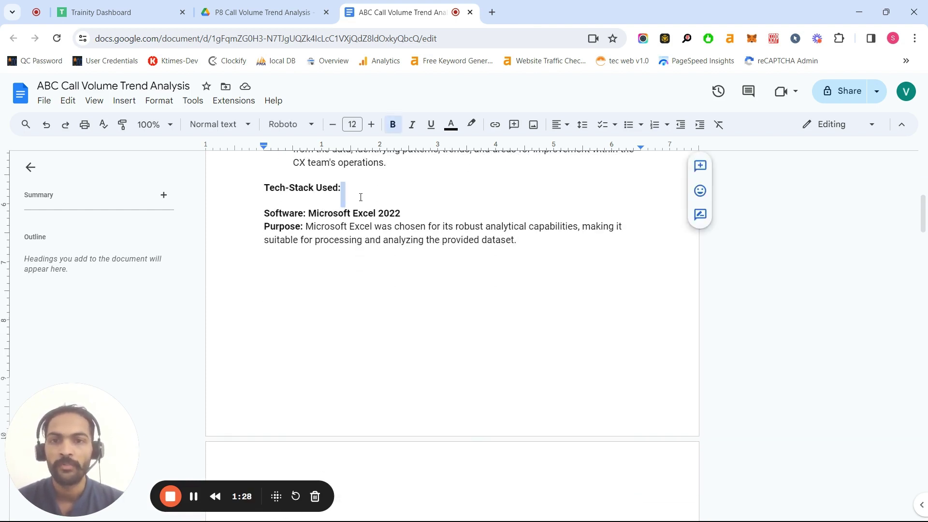
triple_click(357, 226)
scroll(386, 222, "down", 5)
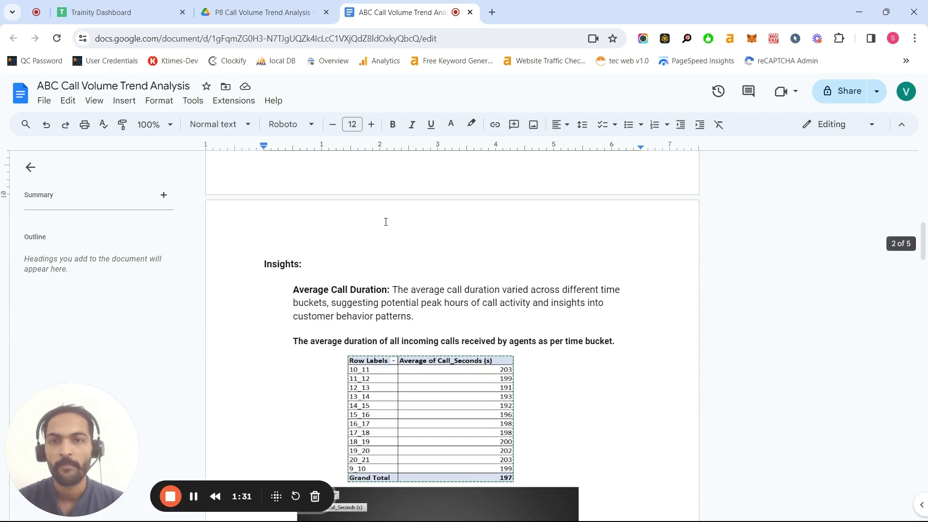
Step: Scroll through the Average Call Duration pivot table and chart
scroll(386, 222, "up", 5)
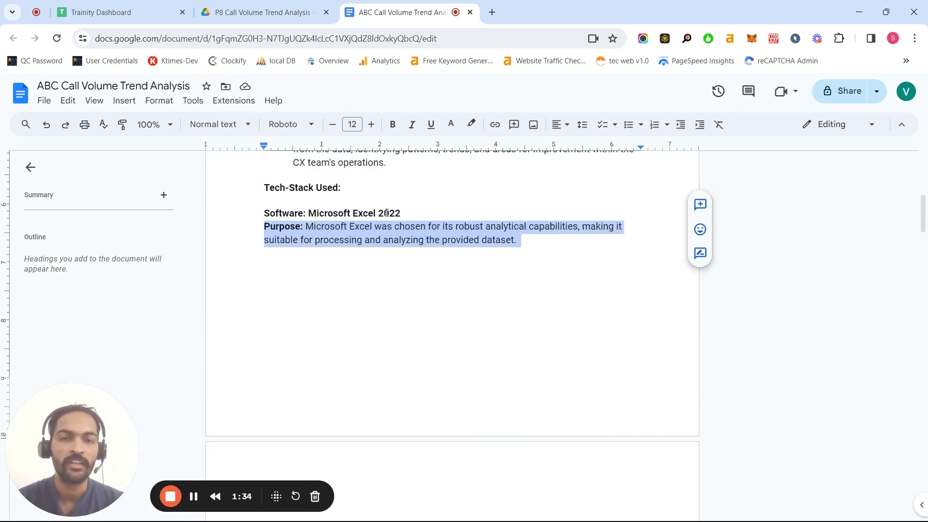
scroll(387, 212, "down", 1)
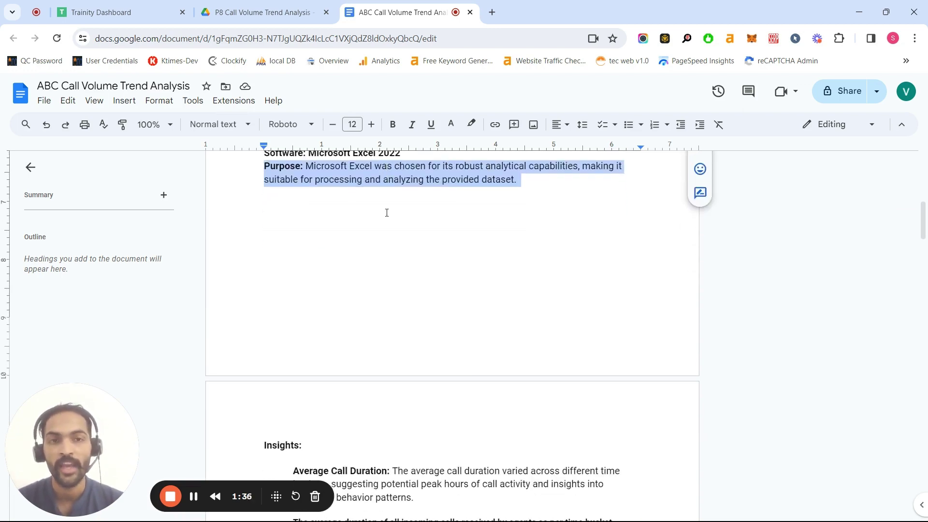
scroll(387, 212, "down", 1)
scroll(387, 212, "down", 1)
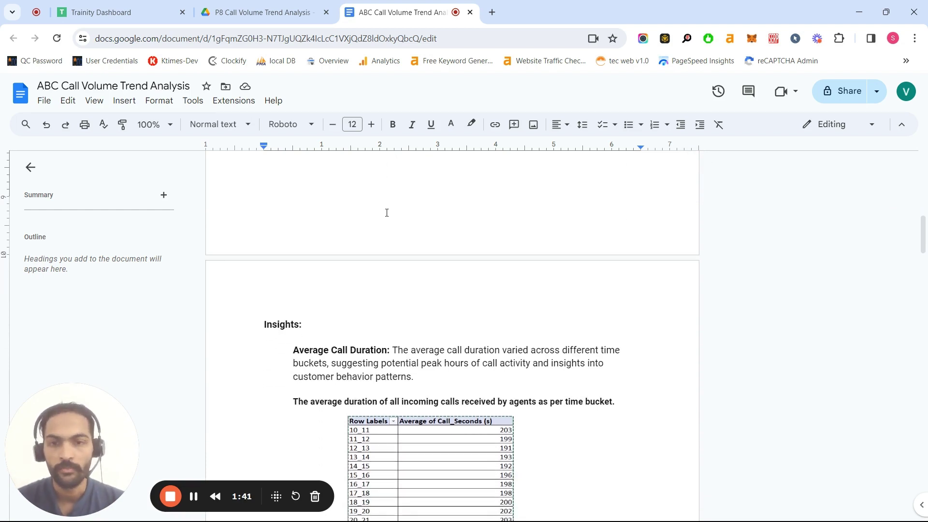
scroll(387, 213, "down", 1)
scroll(387, 213, "down", 1)
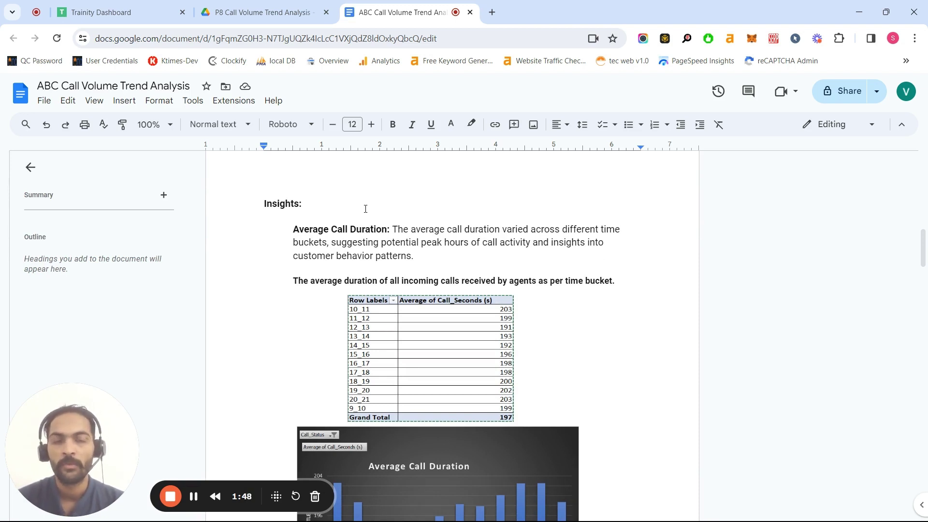
scroll(365, 208, "down", 1)
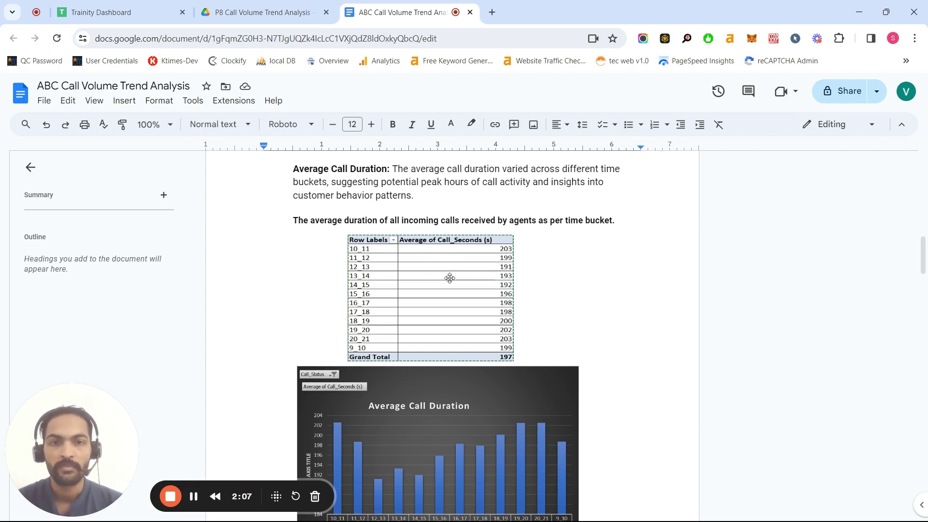
scroll(450, 278, "down", 1)
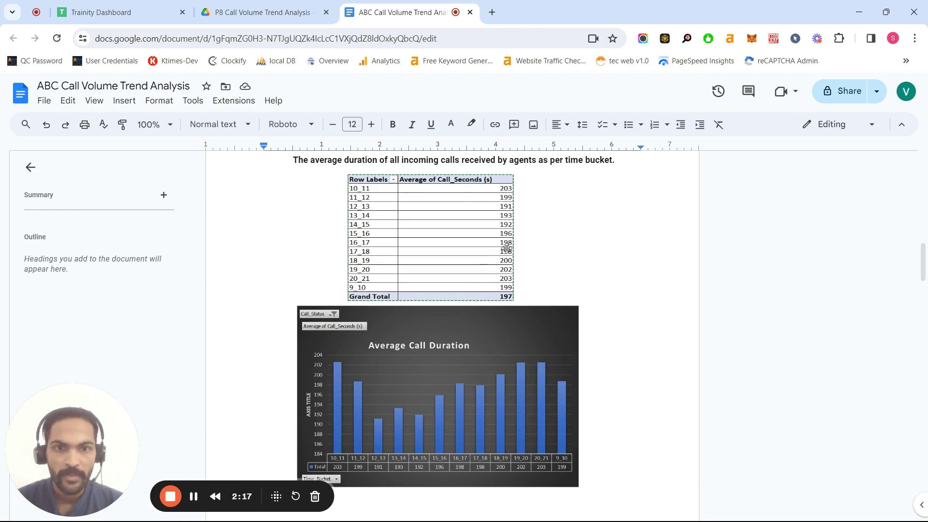
scroll(489, 313, "down", 1)
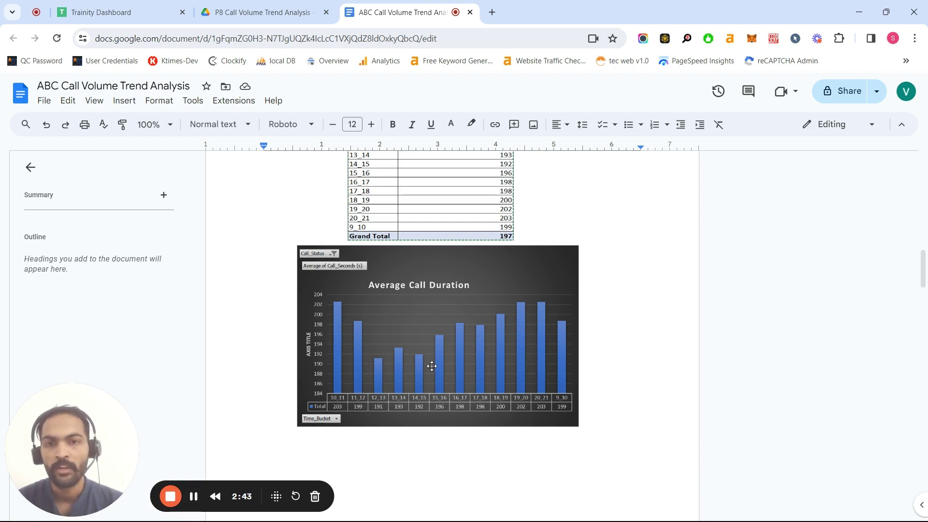
Step: Scroll on to the Call Volume Analysis section on page 3
scroll(431, 365, "down", 1)
scroll(431, 366, "up", 4)
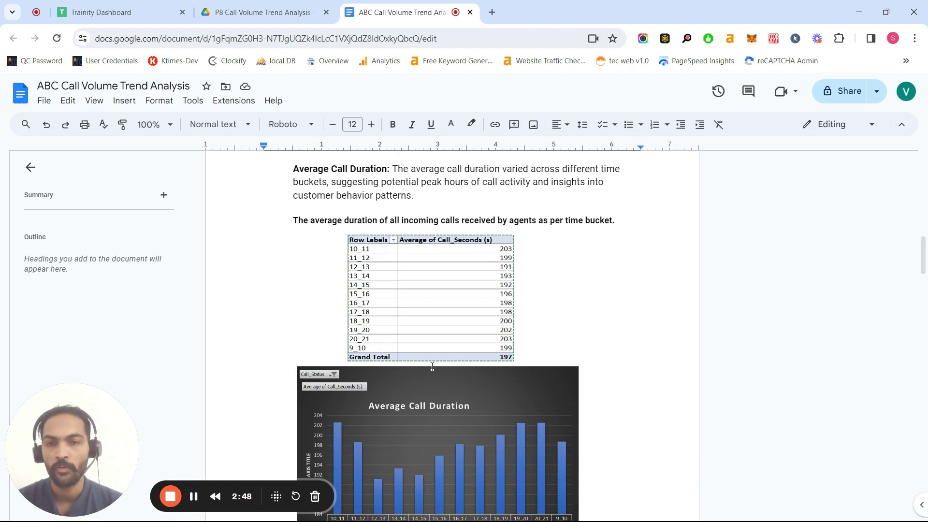
scroll(432, 366, "down", 1)
scroll(445, 395, "down", 1)
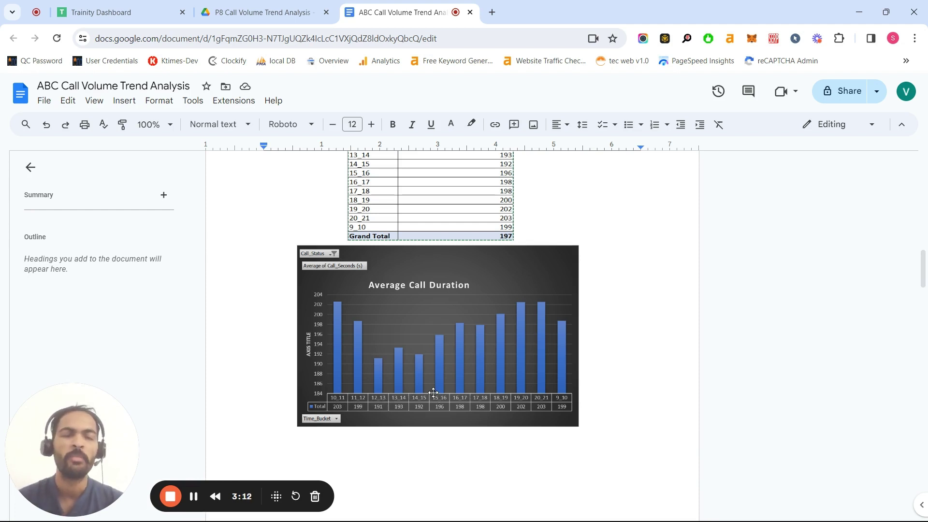
scroll(433, 393, "down", 1)
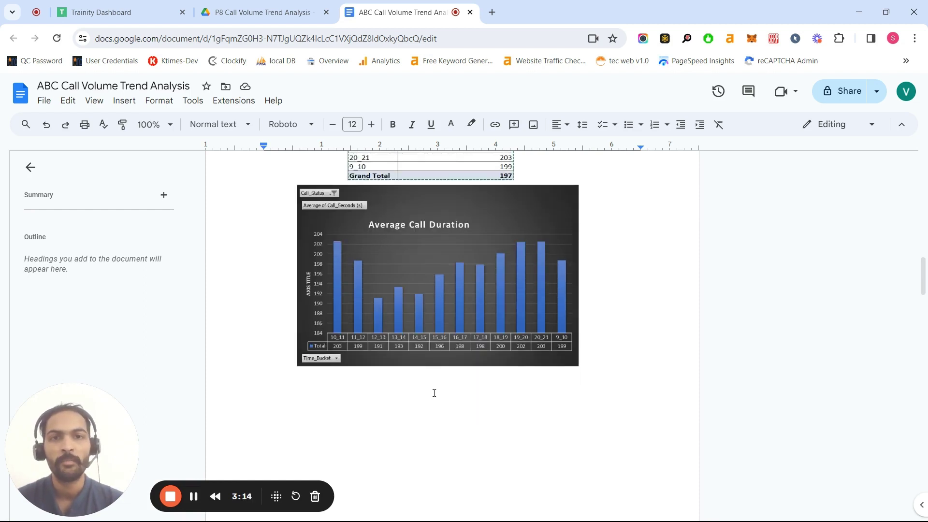
scroll(433, 393, "down", 5)
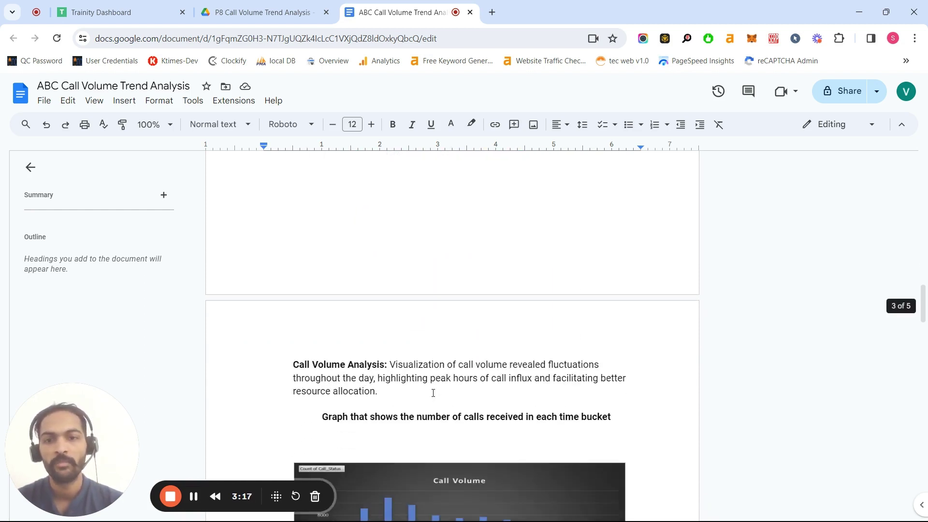
Step: Scroll past the Call Volume Analysis text to the Call Volume bar chart peaking at 9432 in 12_13
scroll(434, 393, "down", 2)
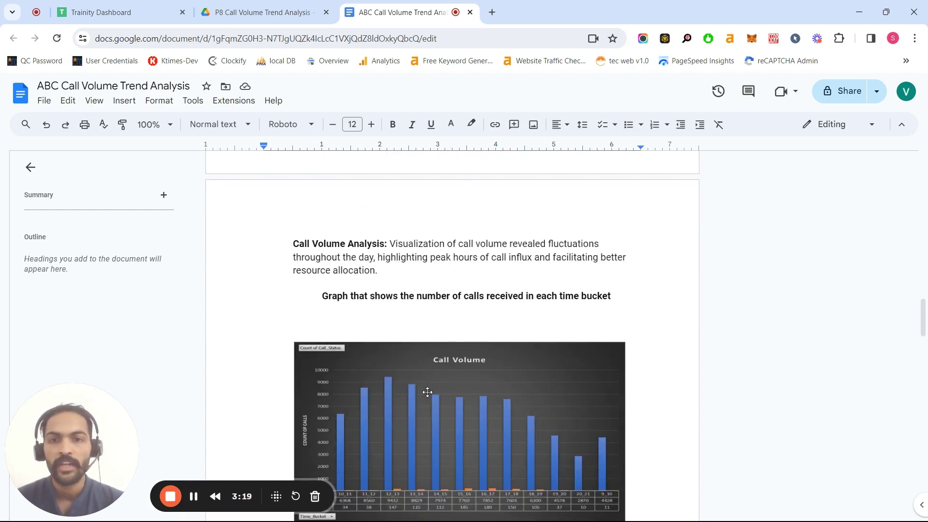
scroll(394, 273, "down", 1)
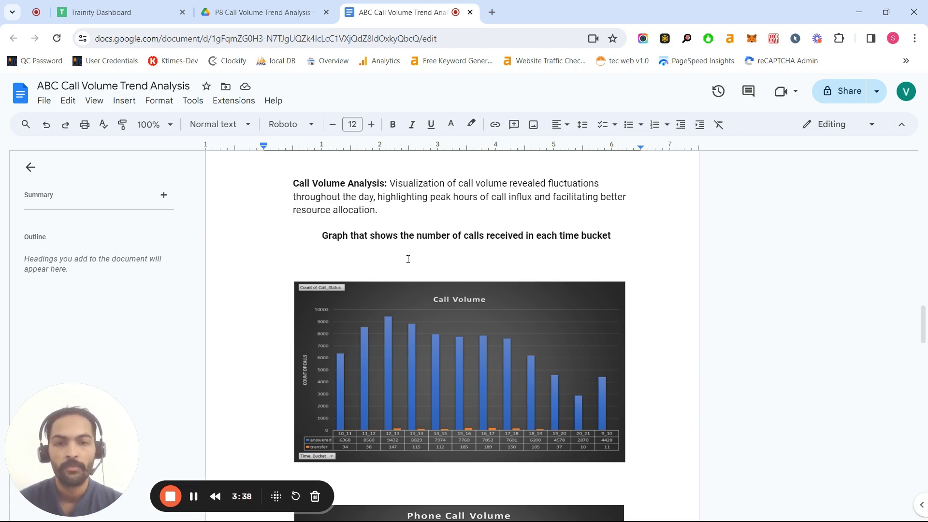
scroll(513, 324, "down", 1)
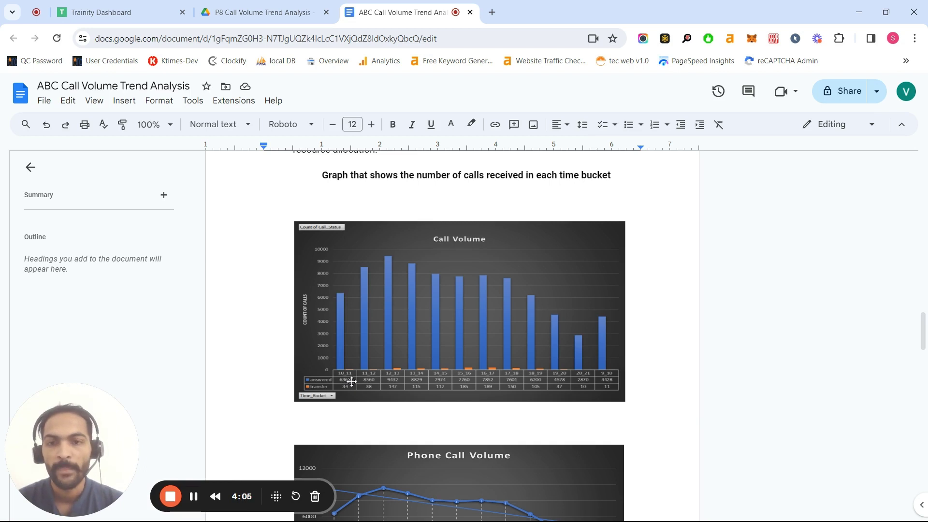
scroll(430, 329, "down", 1)
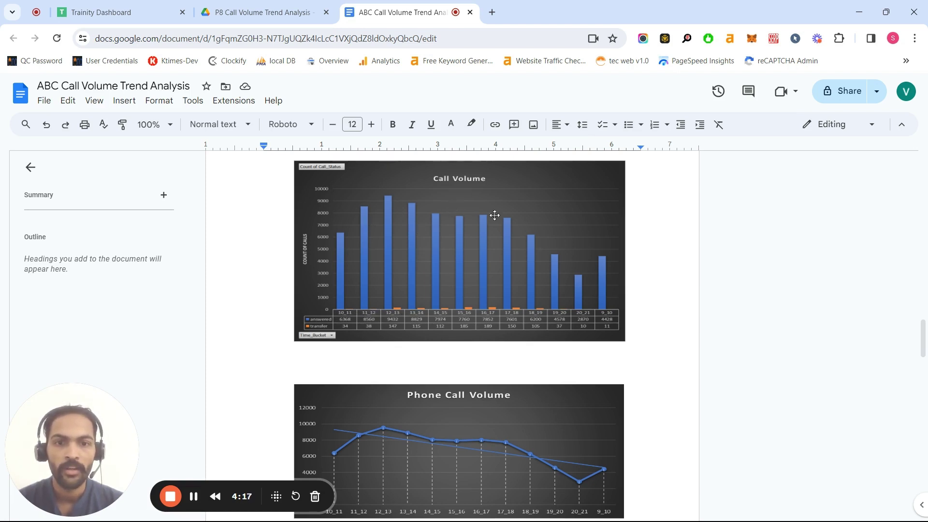
Step: Scroll past the full Phone Call Volume trend chart to the Manpower Planning agents table
scroll(483, 242, "down", 3)
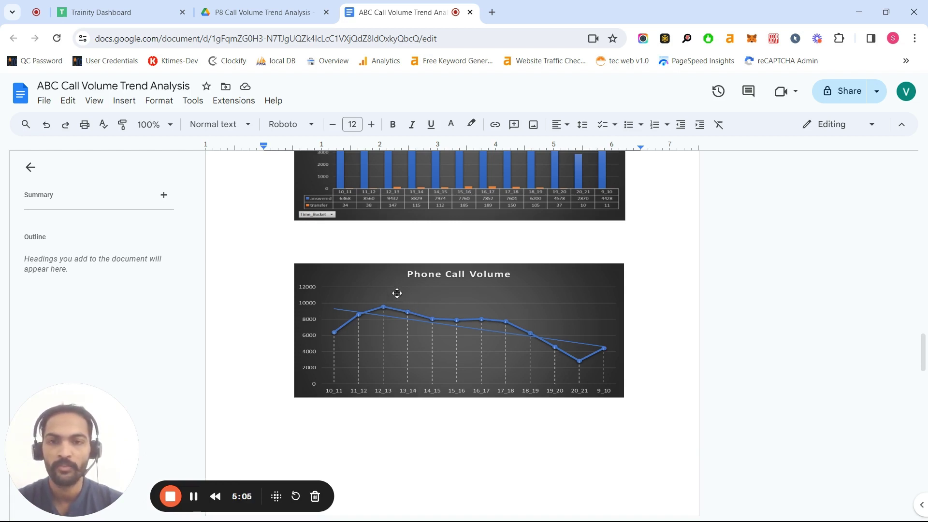
scroll(389, 324, "down", 3)
Step: Scroll through the Manpower and Night Shift Manpower Planning tables to Result, then switch to Excel
scroll(389, 324, "down", 5)
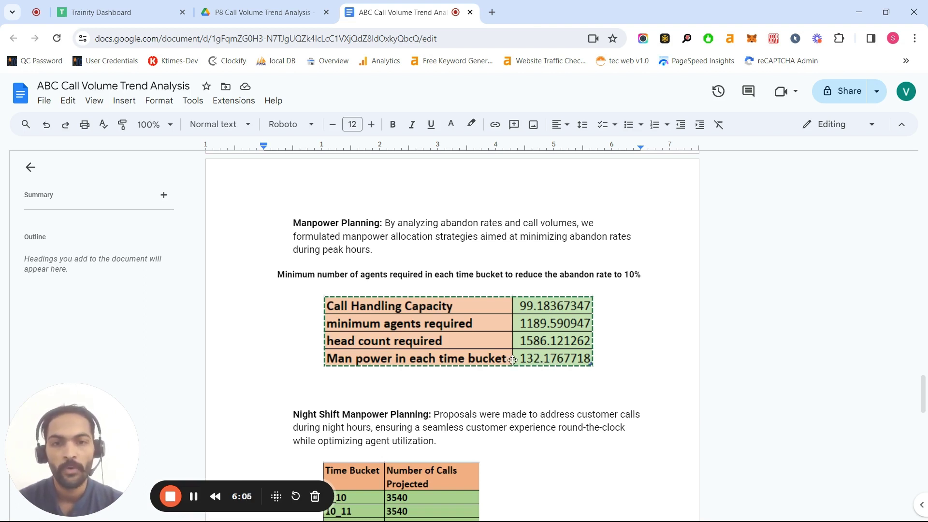
scroll(513, 360, "down", 5)
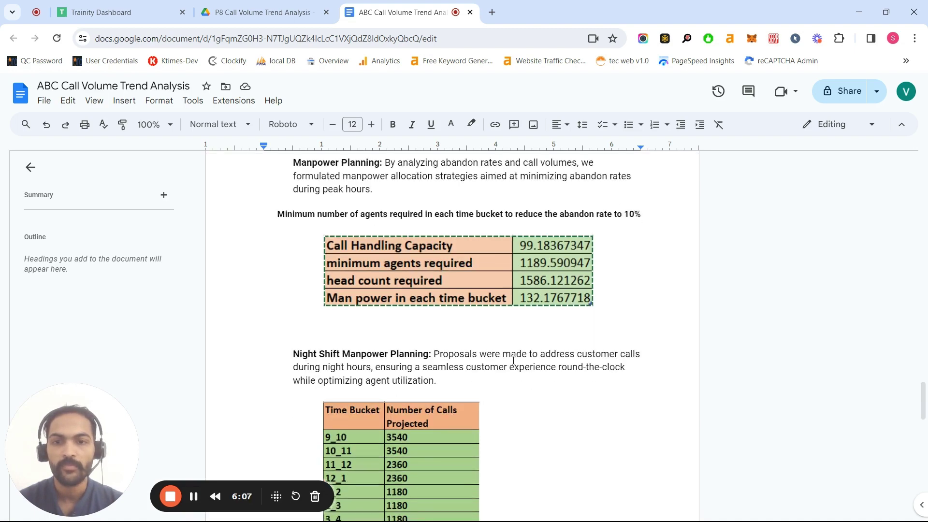
scroll(513, 360, "up", 1)
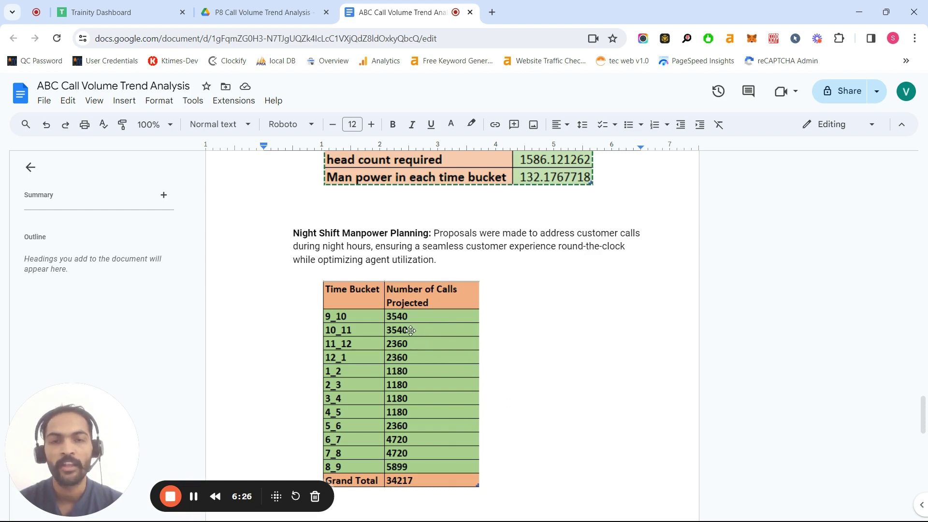
scroll(411, 330, "down", 6)
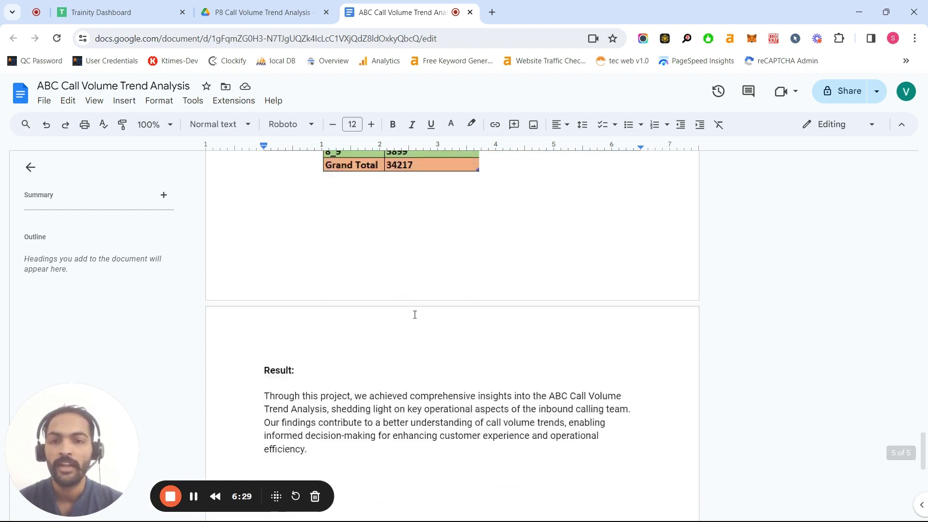
key("alt+Tab")
key("alt+Tab")
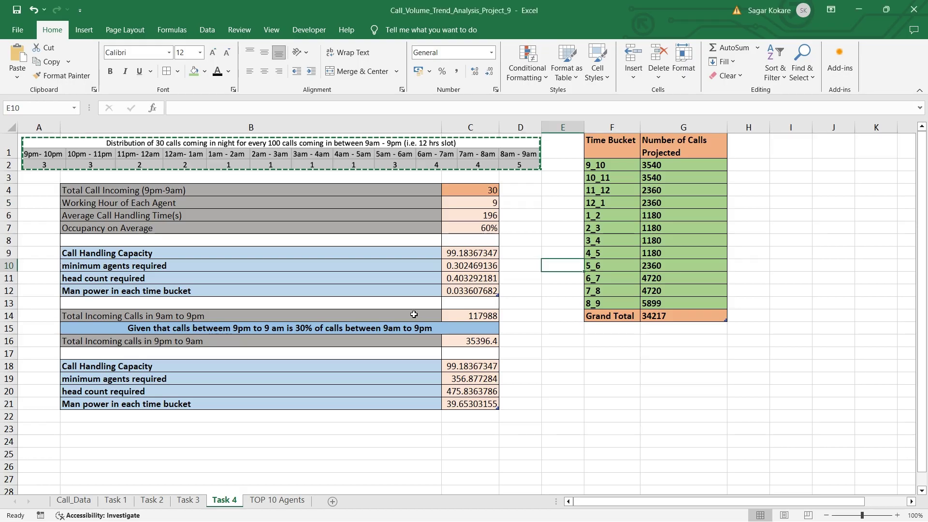
left_click(188, 501)
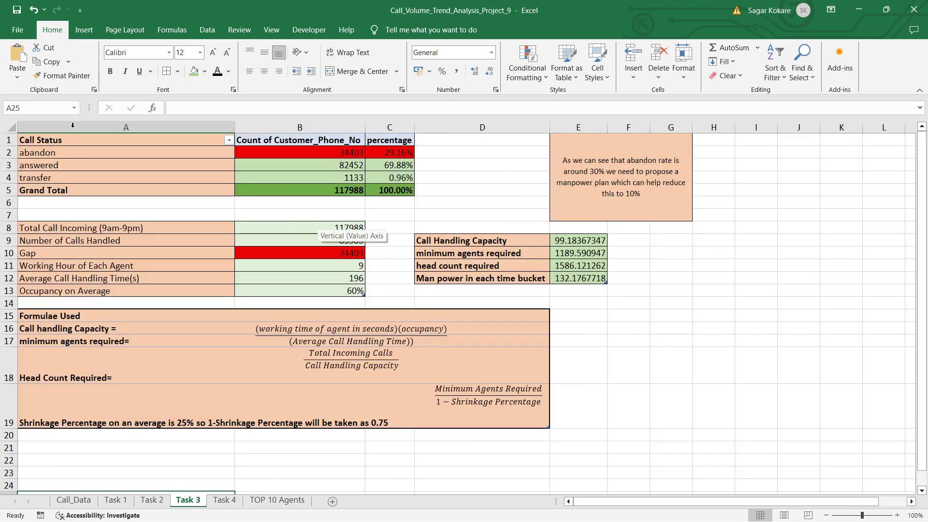
left_click(44, 144)
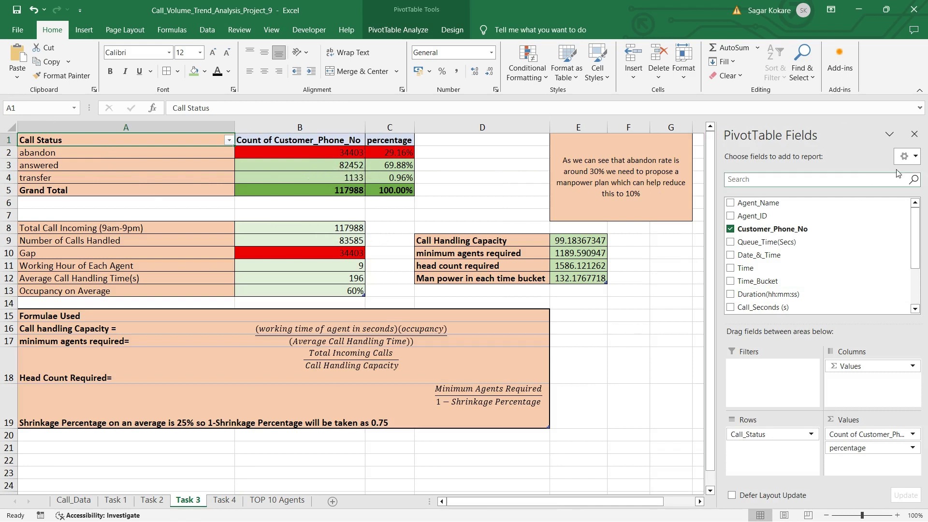
left_click(137, 153)
left_click(277, 147)
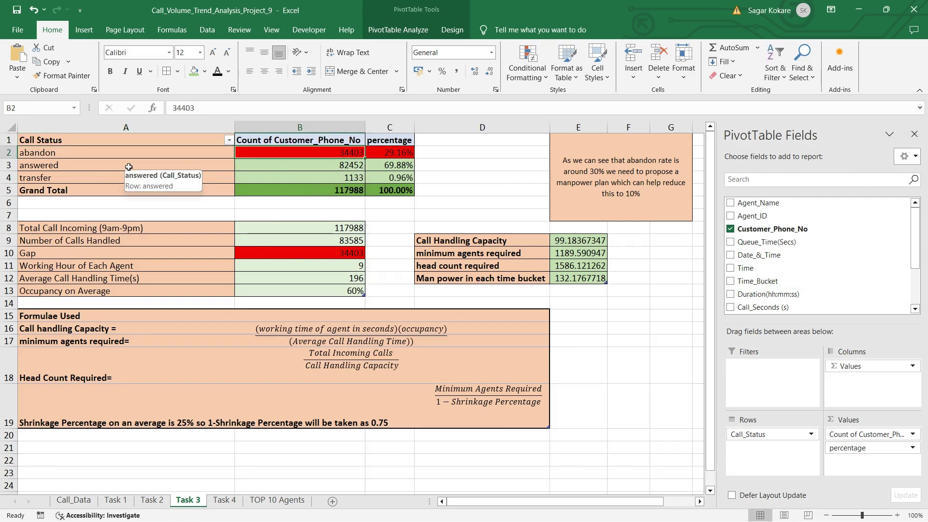
left_click(316, 166)
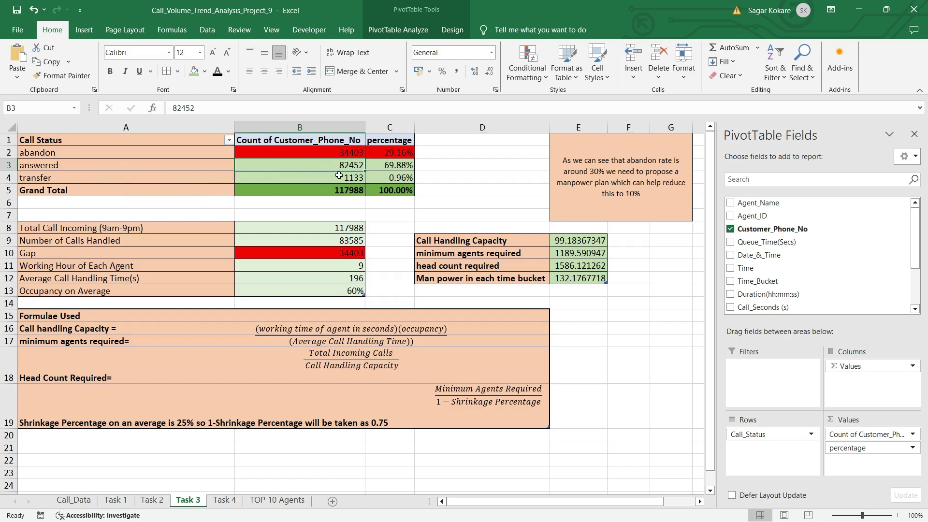
left_click(395, 153)
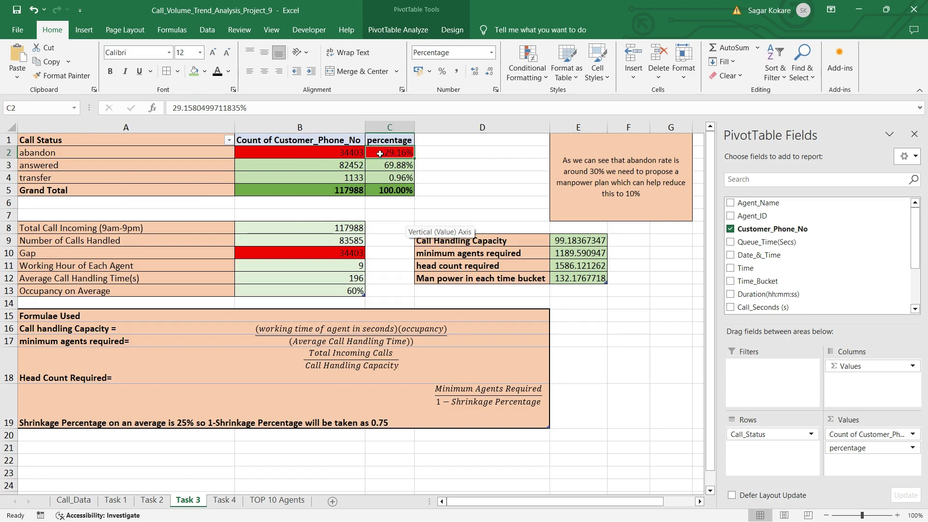
mouse_move(382, 153)
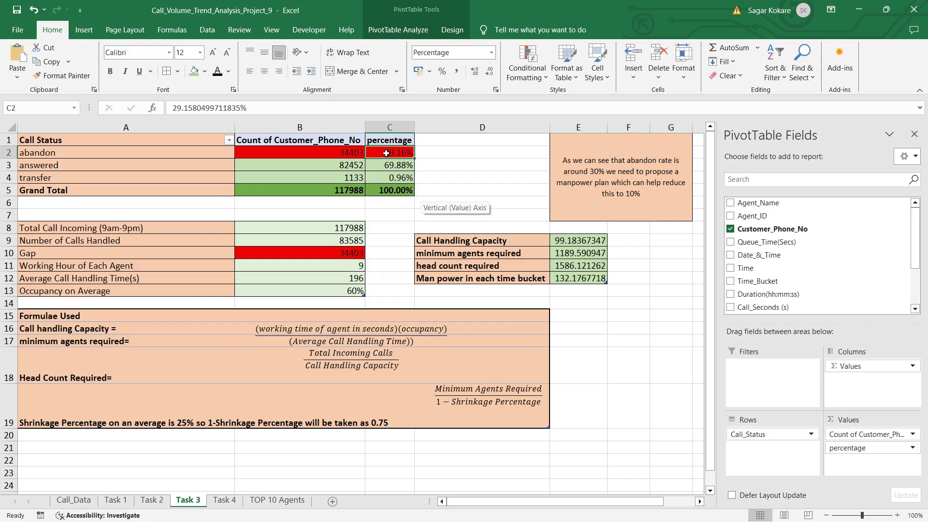
key("Right")
key("Right")
left_click(344, 153)
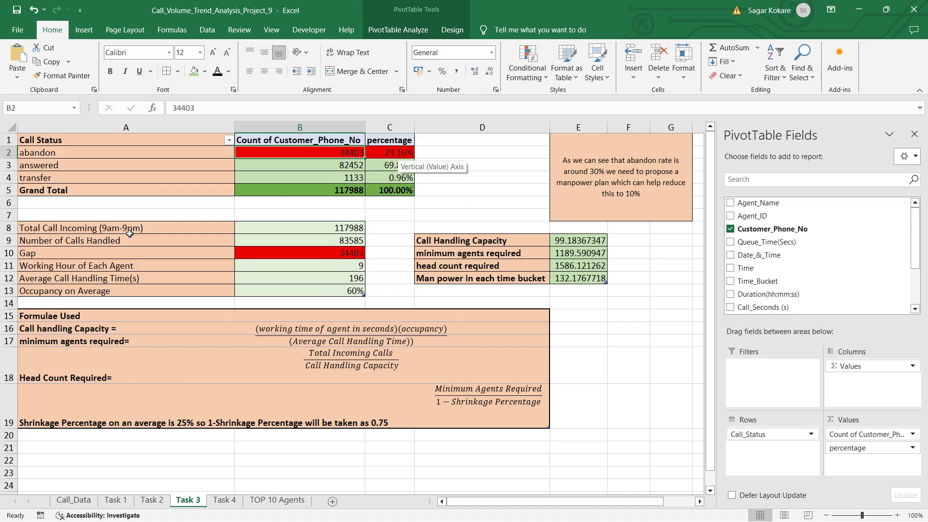
left_click_drag(134, 228, 183, 290)
left_click(249, 230)
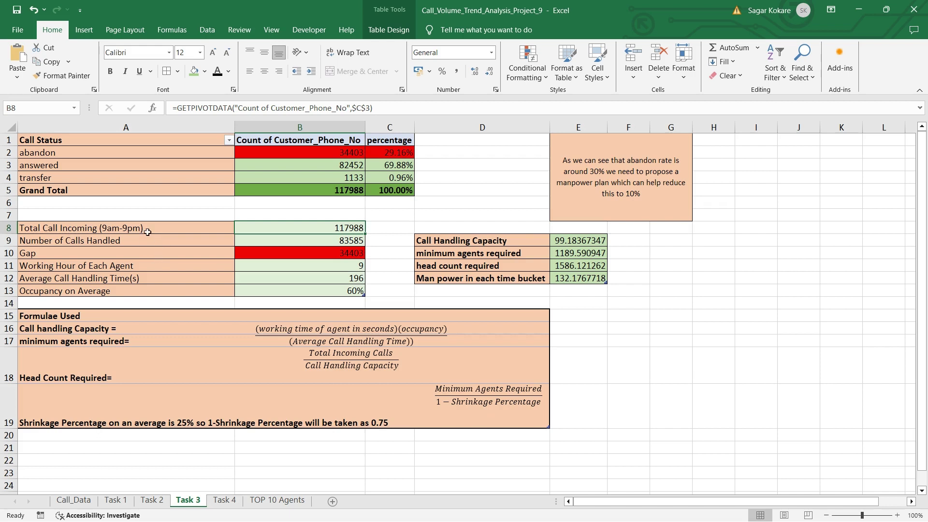
left_click(99, 244)
left_click(314, 240)
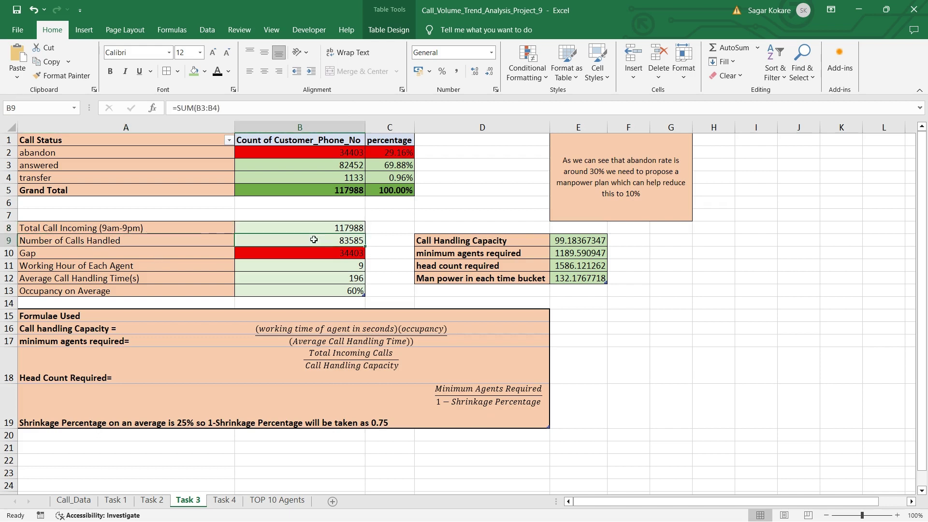
left_click(194, 250)
left_click(333, 252)
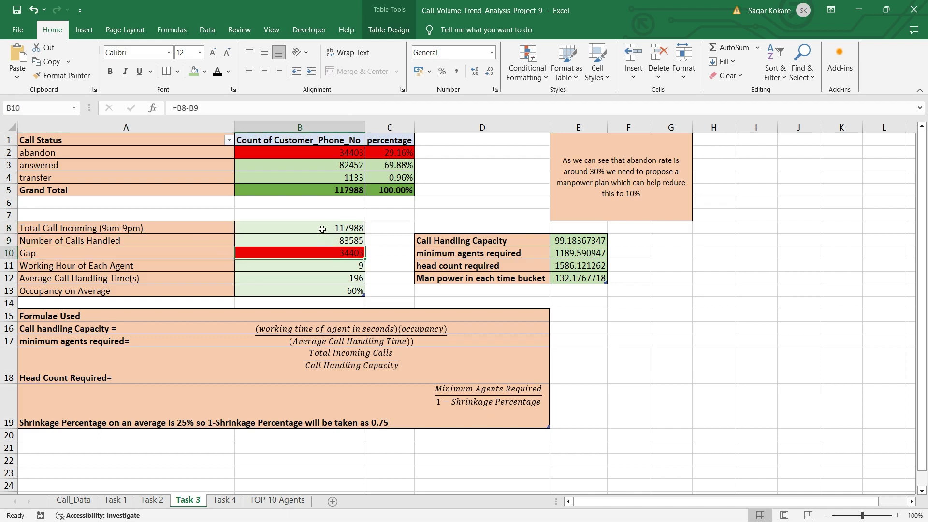
left_click(327, 244)
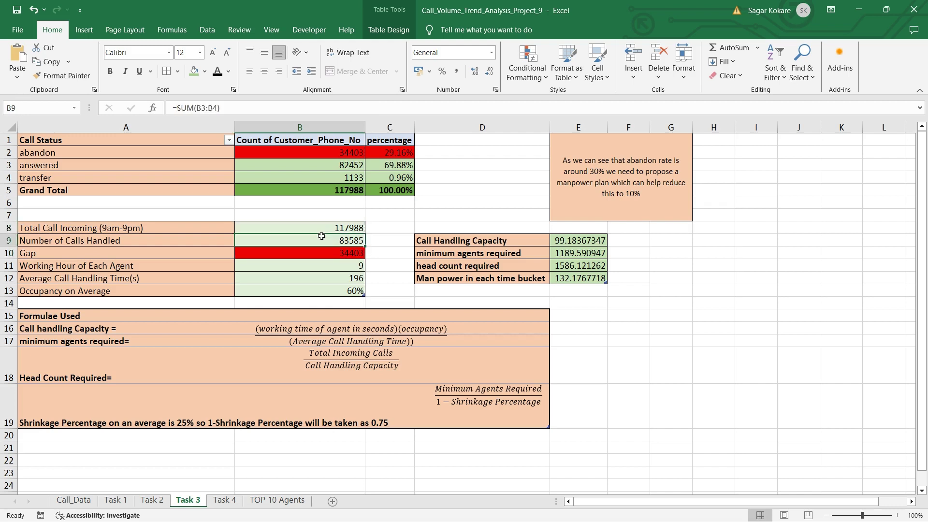
left_click(301, 248)
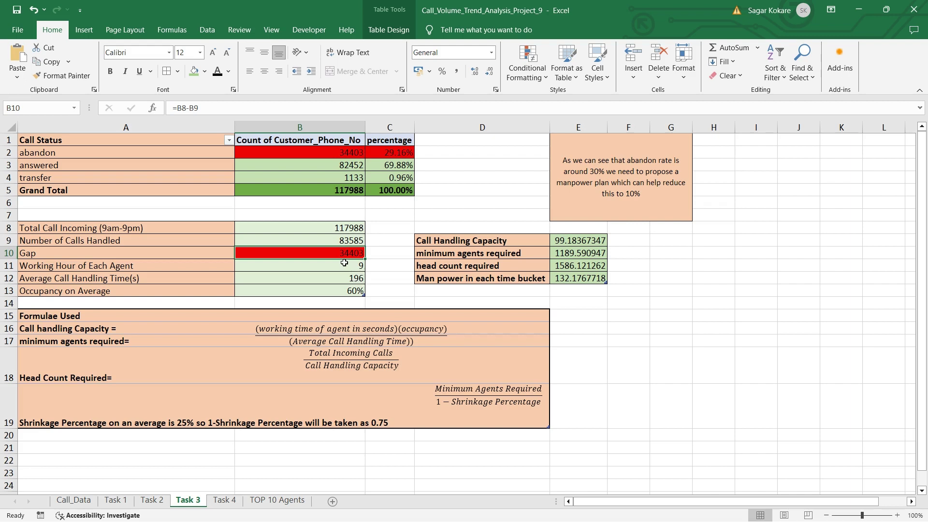
left_click(344, 263)
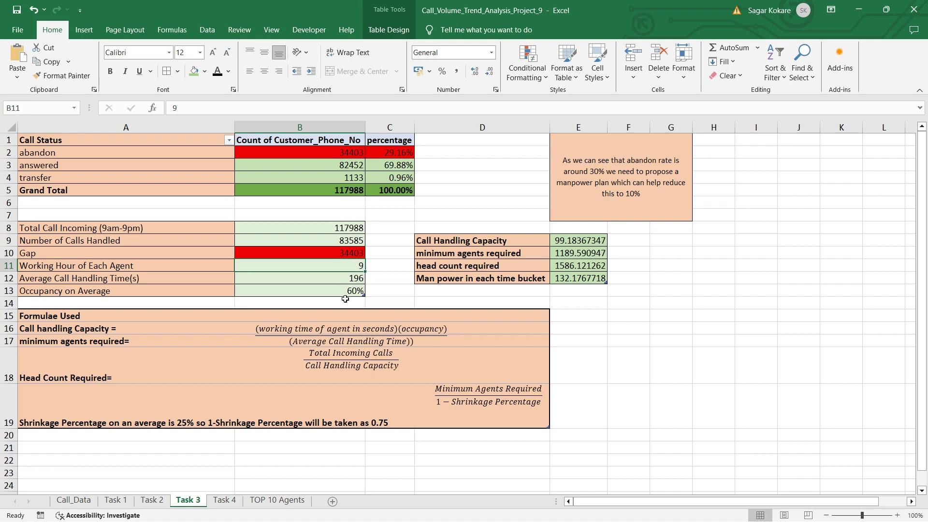
left_click(285, 274)
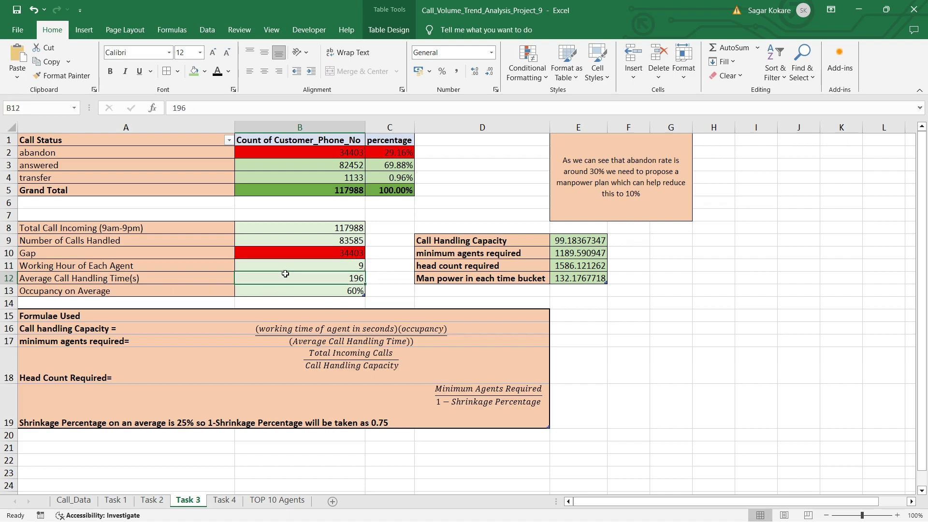
left_click(177, 290)
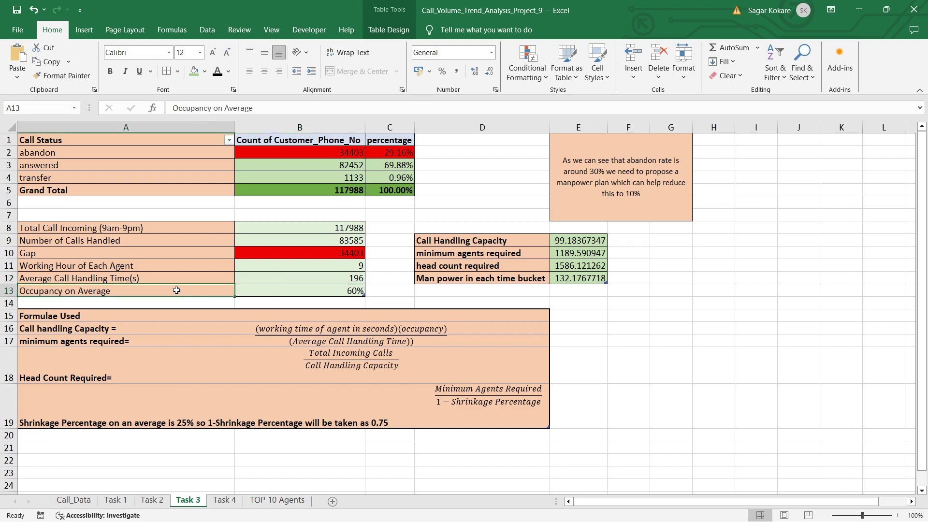
left_click(287, 294)
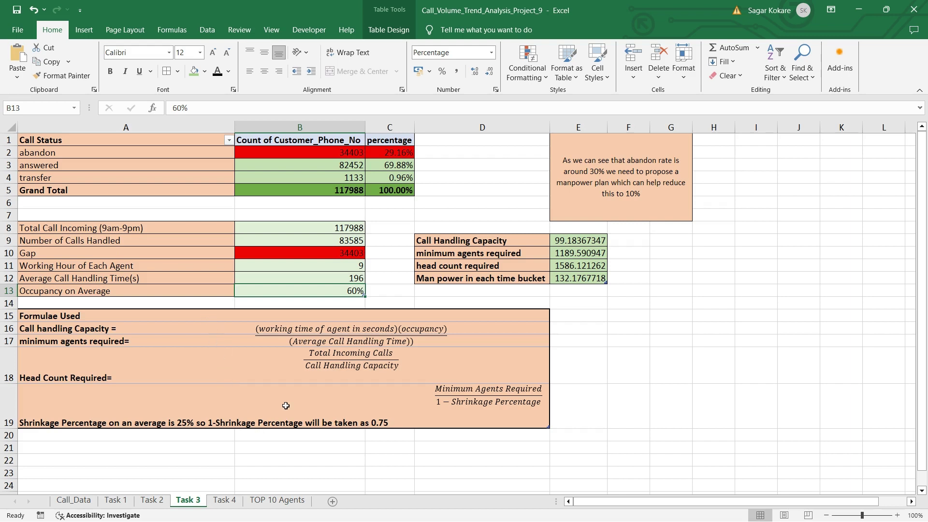
left_click(571, 243)
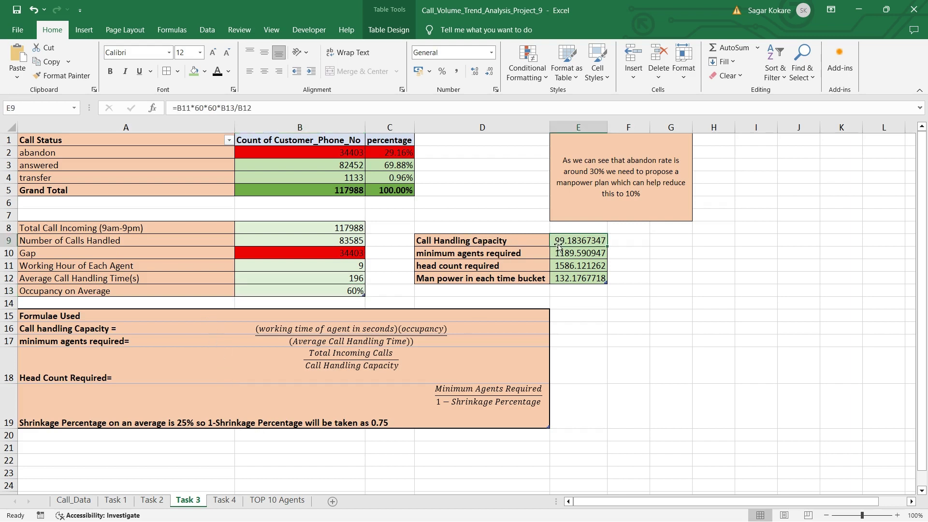
left_click(507, 253)
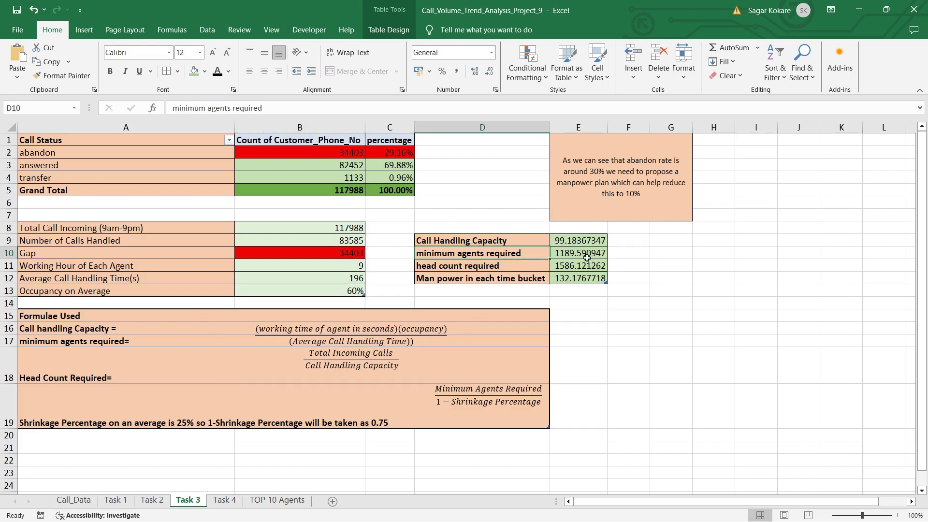
left_click(586, 257)
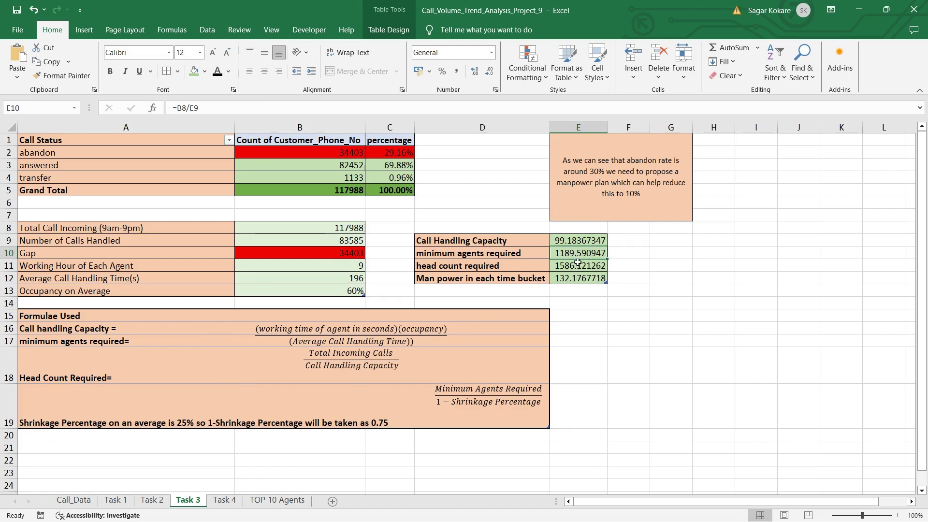
left_click(583, 268)
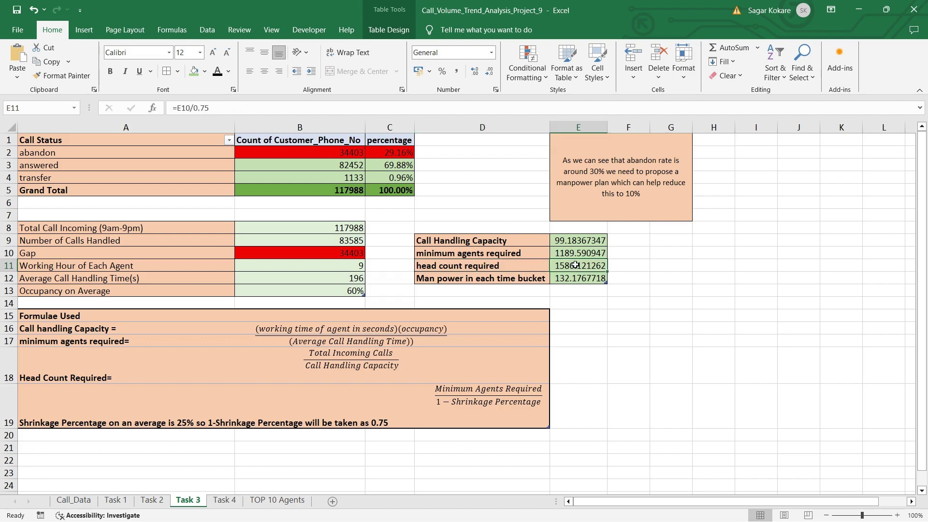
left_click(481, 282)
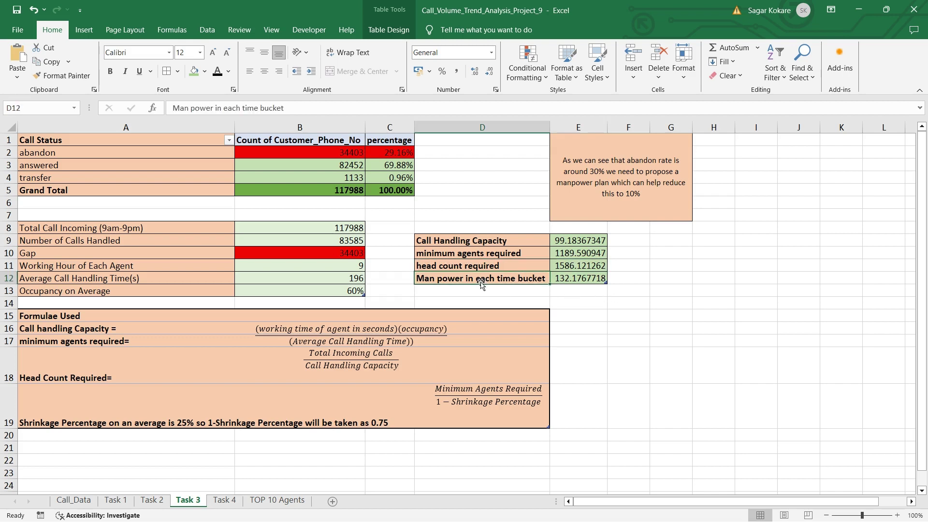
left_click(577, 279)
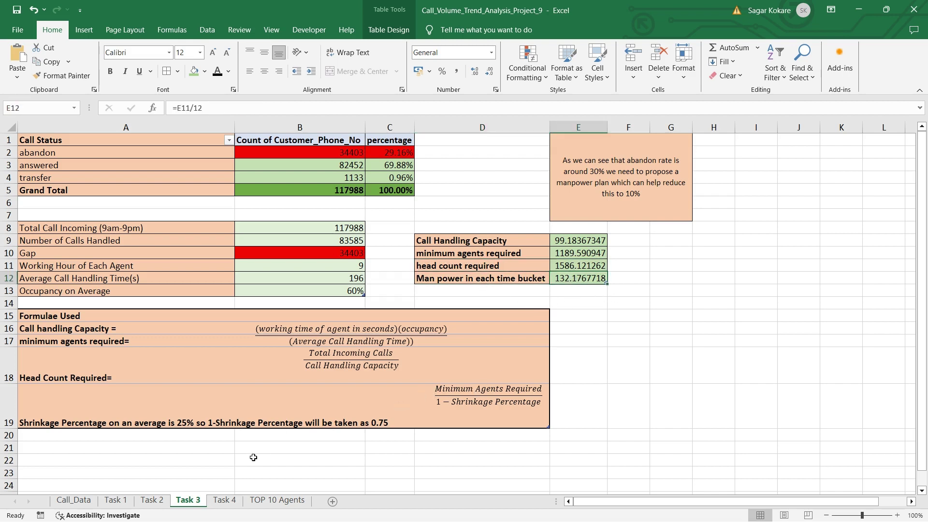
left_click(225, 501)
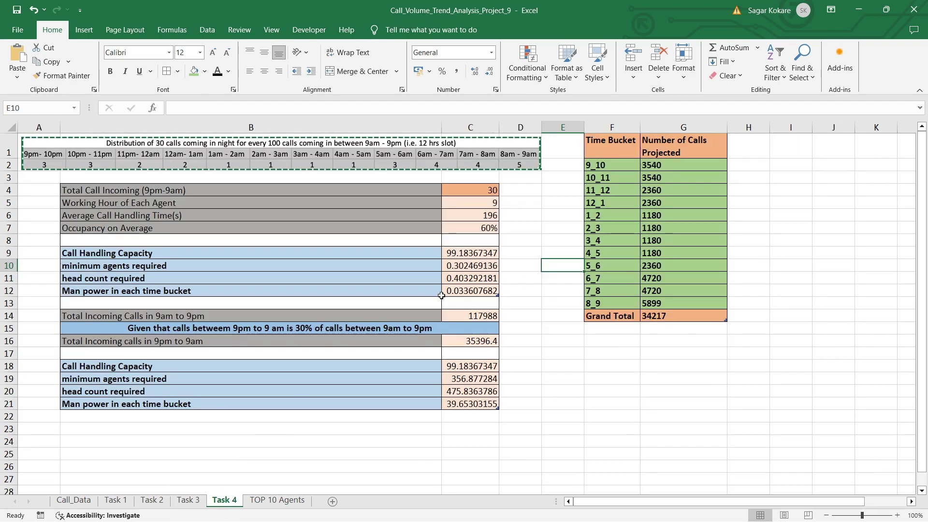
left_click(189, 164)
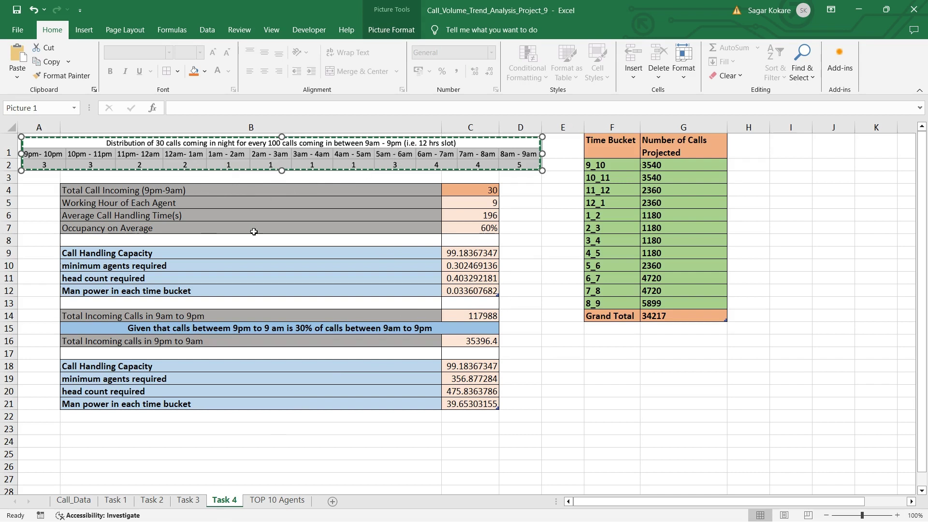
left_click(320, 203)
left_click(239, 190)
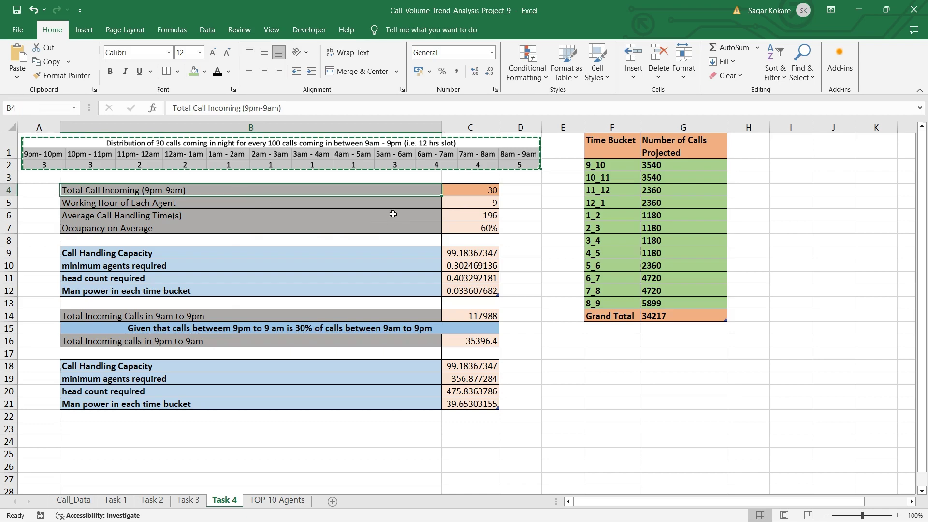
left_click(186, 501)
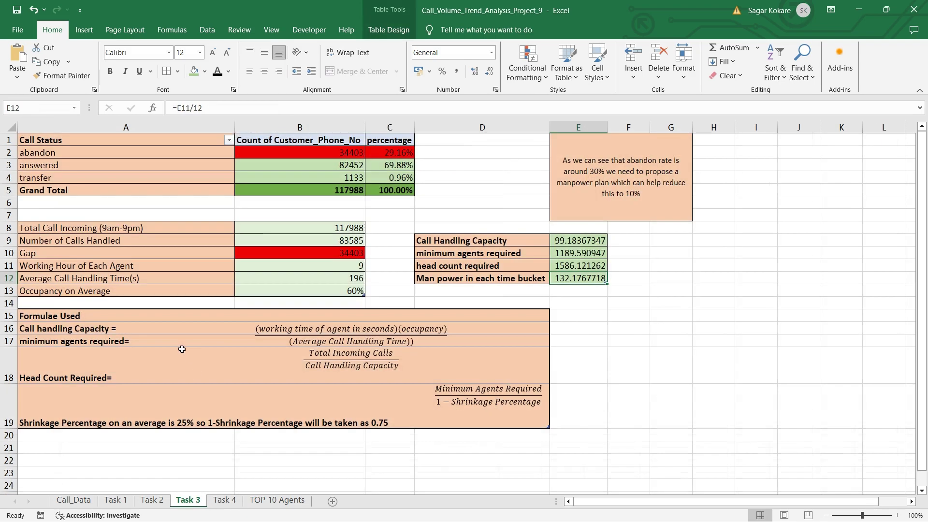
left_click(226, 500)
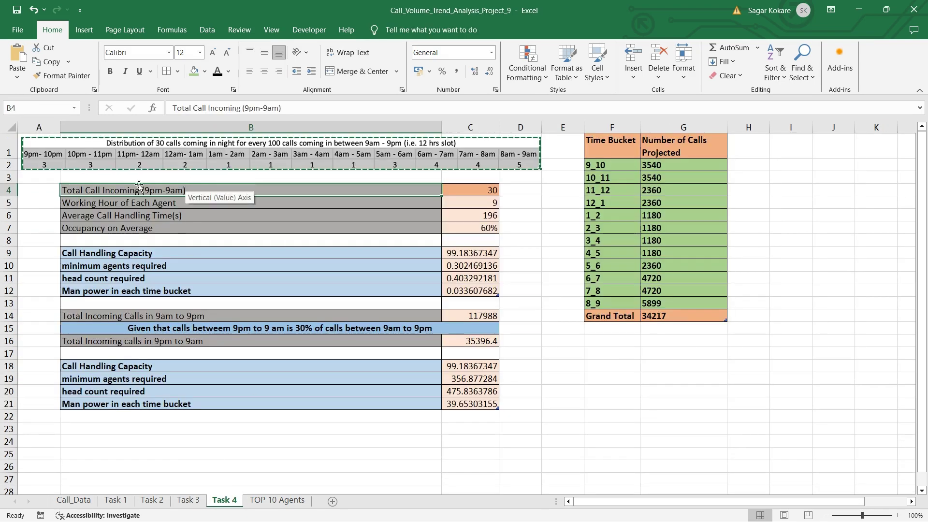
left_click(468, 190)
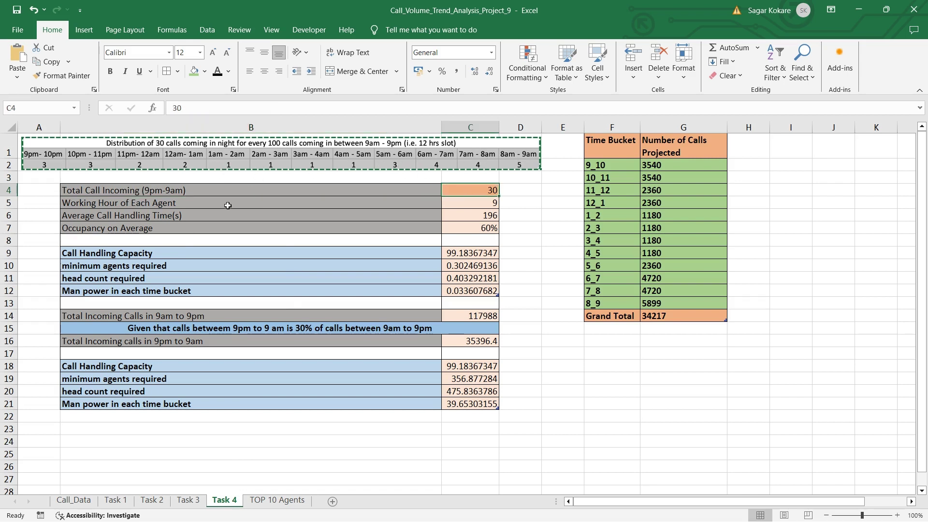
left_click(466, 203)
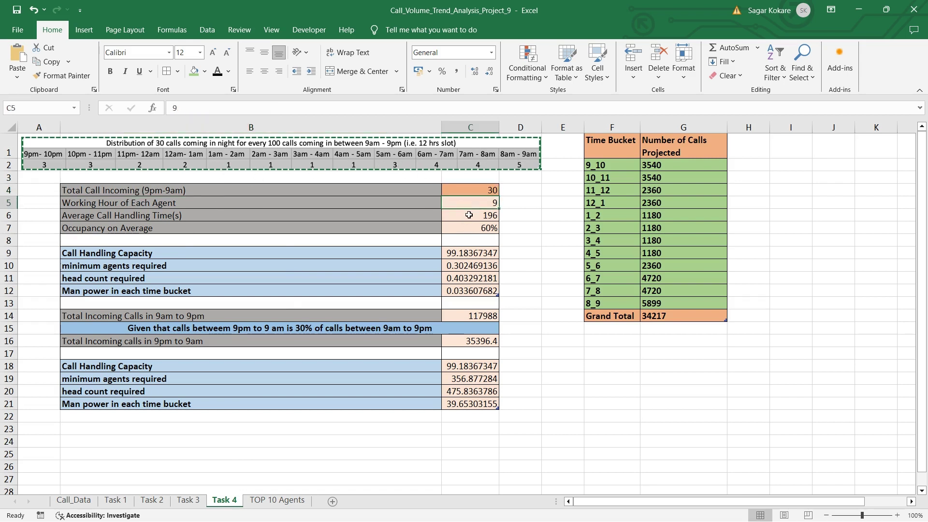
left_click(467, 216)
left_click(474, 239)
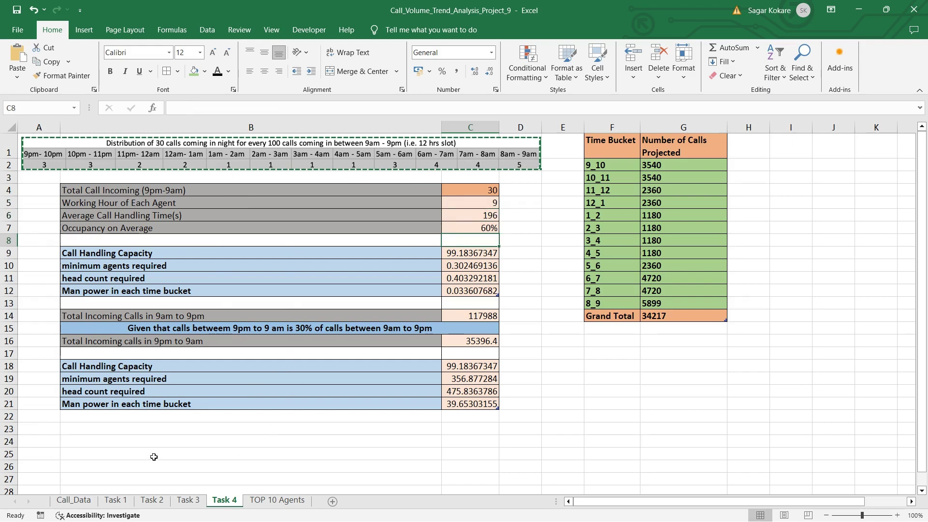
left_click(188, 501)
left_click(224, 500)
left_click(342, 228)
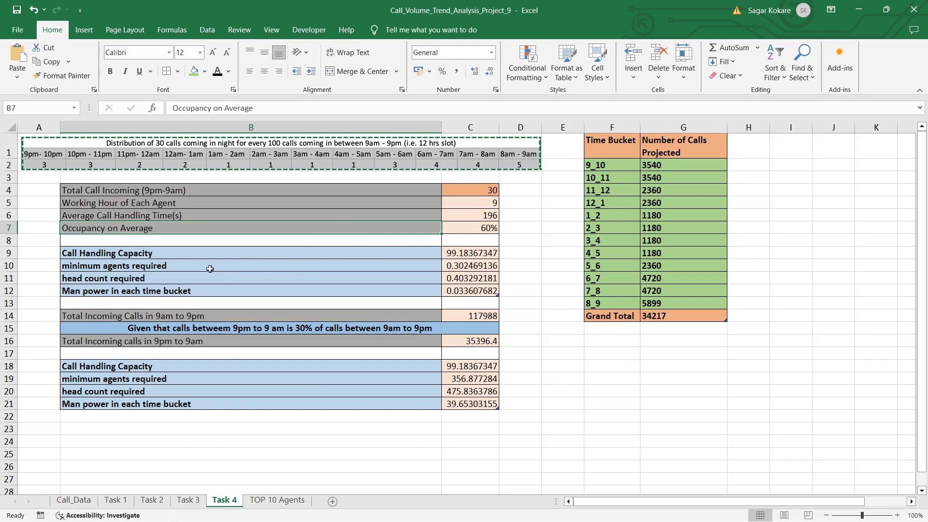
left_click(195, 316)
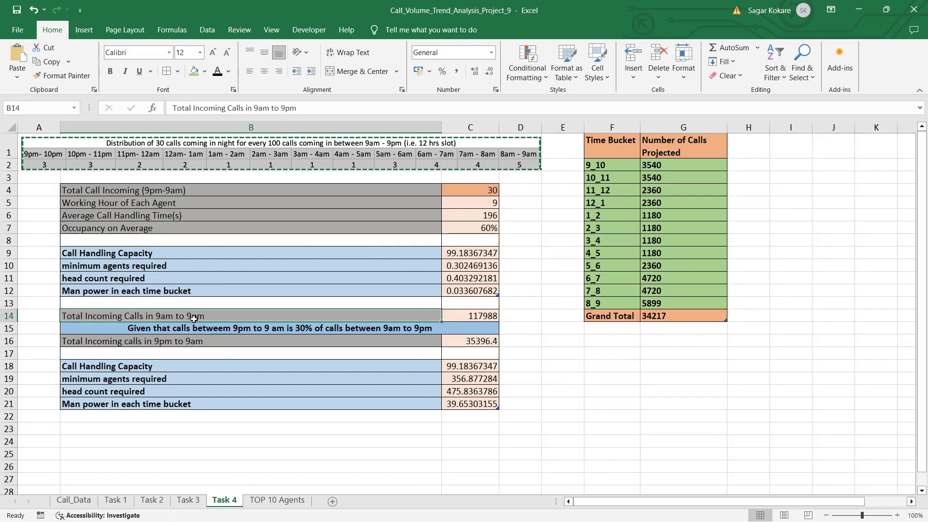
left_click(473, 316)
left_click(122, 342)
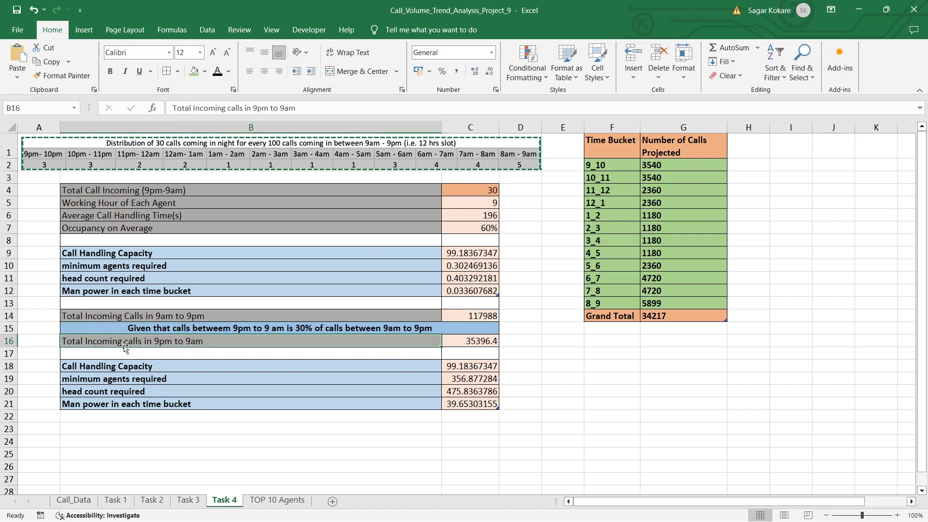
left_click(464, 341)
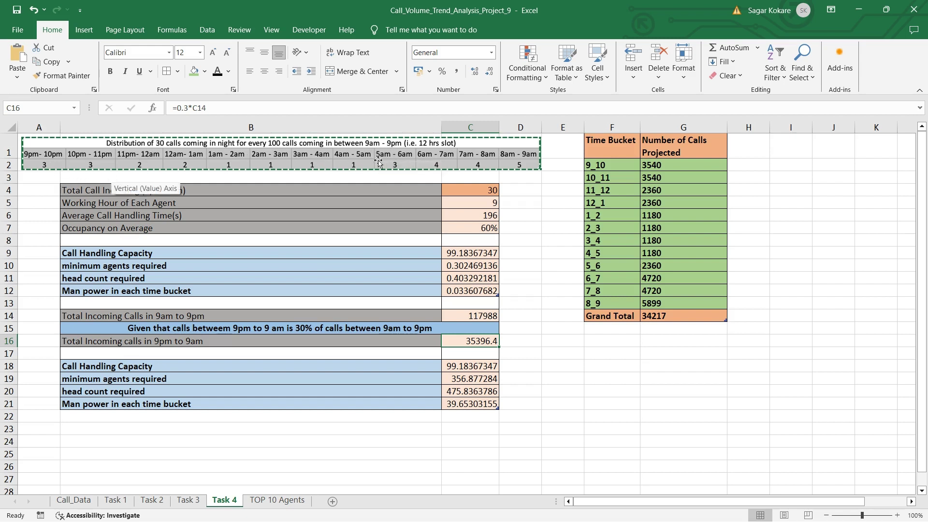
left_click(651, 165)
Step: Inspect the 9_10 projected-calls formula, select F1:G15, and go to the TOP 10 Agents sheet
double_click(651, 166)
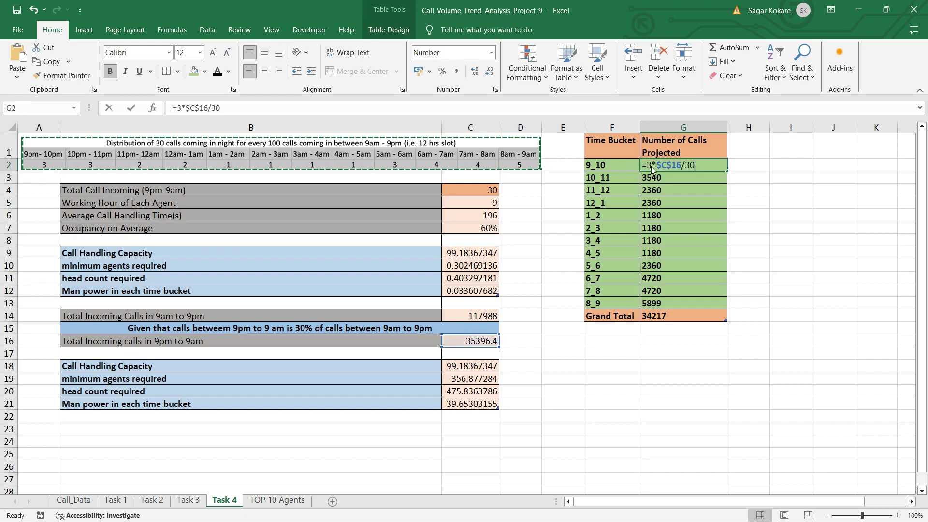
left_click(676, 186)
left_click(673, 165)
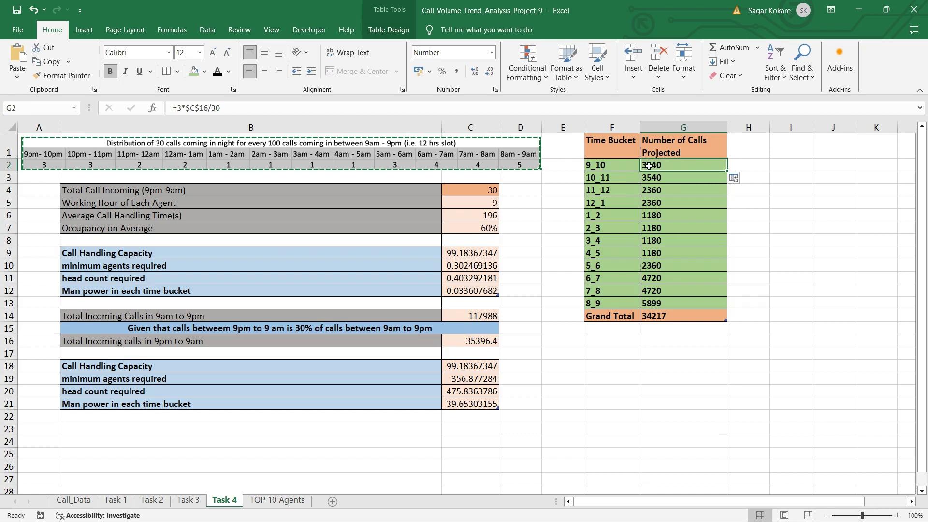
left_click(607, 167)
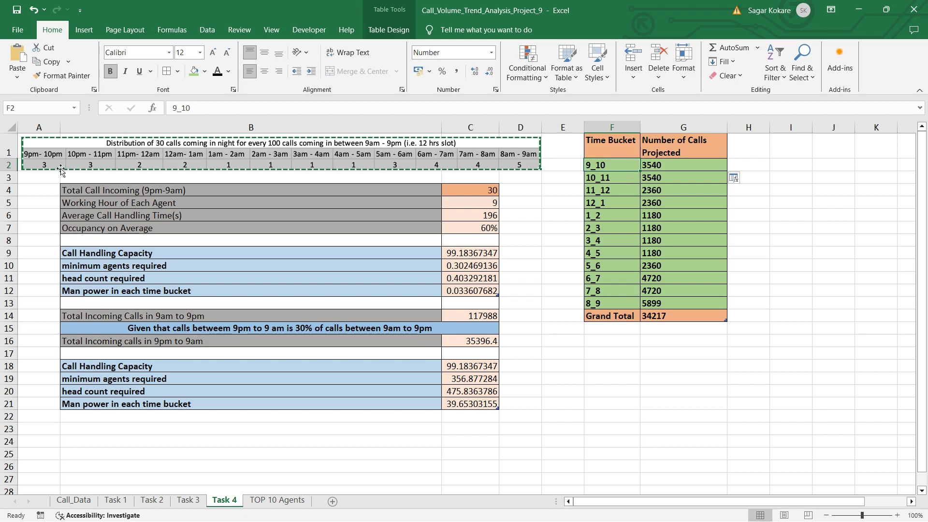
left_click(662, 167)
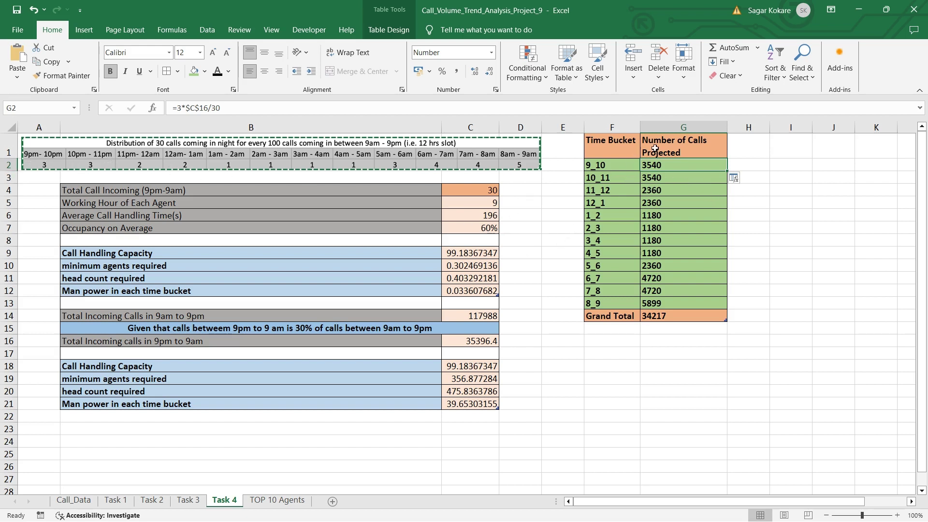
left_click_drag(601, 152, 669, 329)
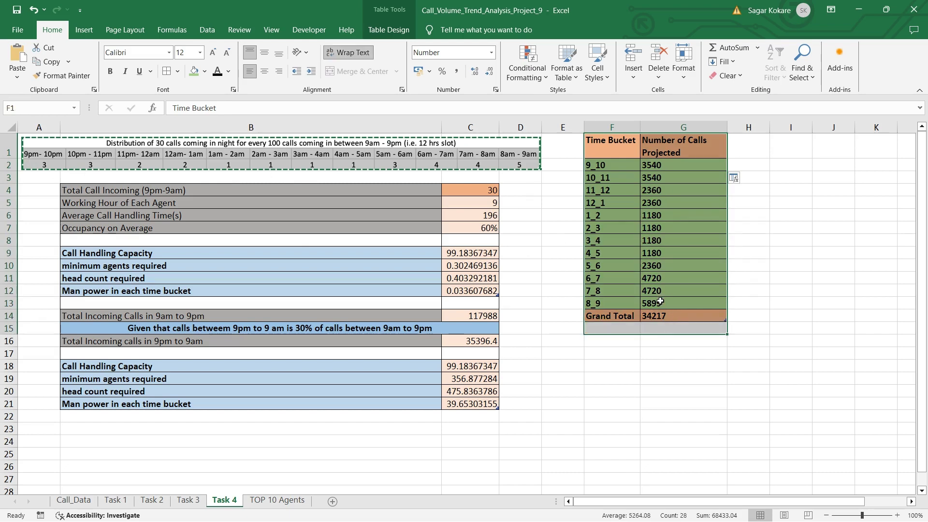
left_click(293, 502)
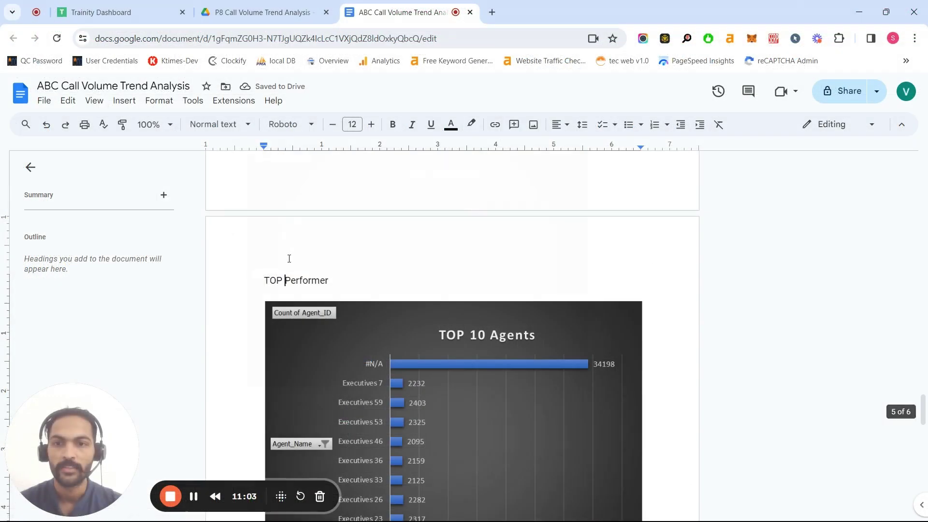
Step: Select the TOP 10 Agents chart image in the document
double_click(311, 287)
left_click(264, 321)
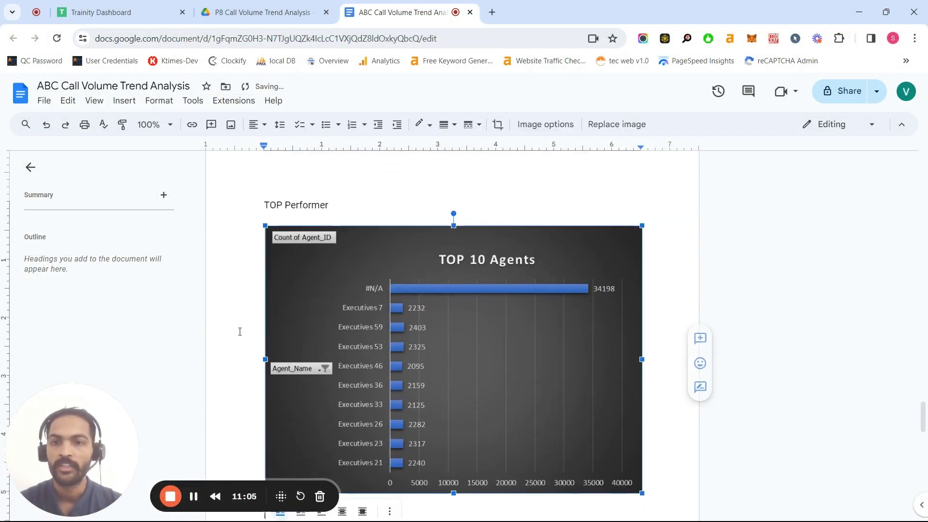
left_click(290, 196)
double_click(290, 187)
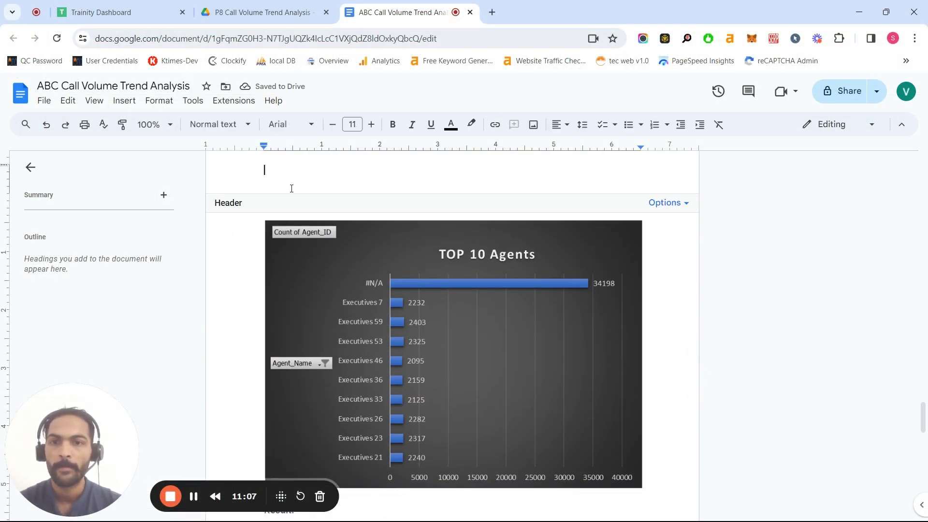
left_click(261, 233)
Step: Bold the TOP Performer heading and type a colon after it
left_click(269, 201)
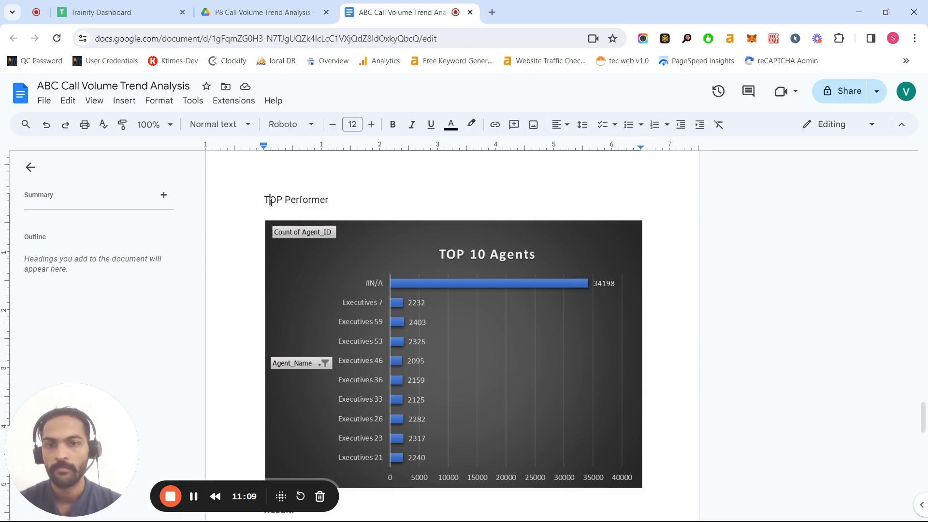
triple_click(271, 201)
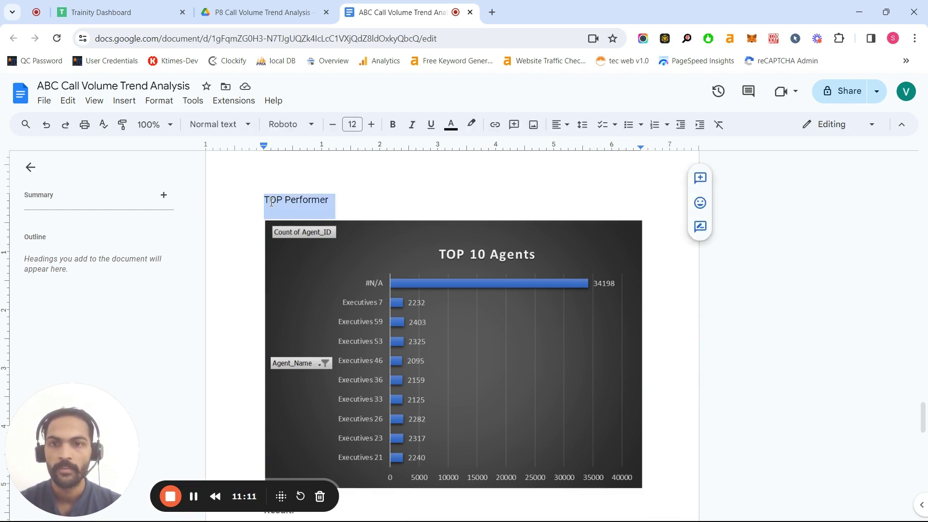
key("ctrl+b")
left_click(328, 209)
double_click(329, 208)
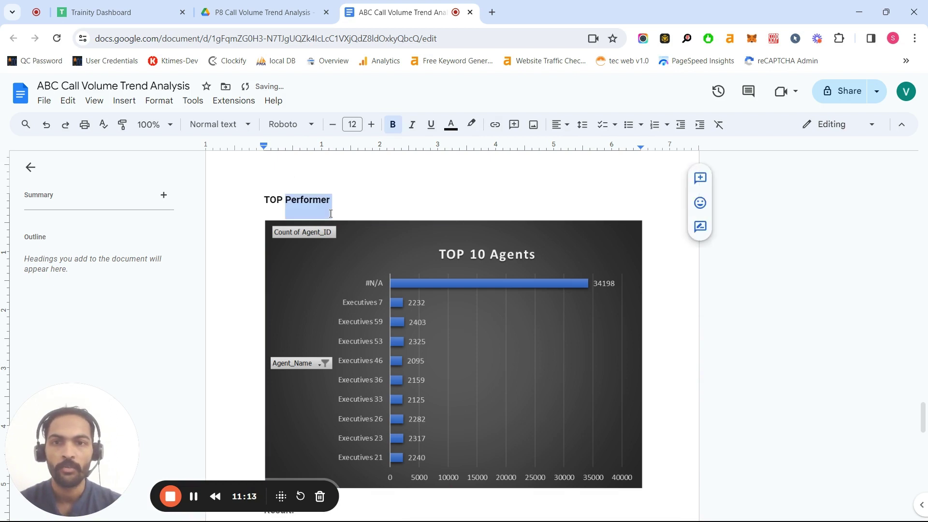
left_click(339, 205)
type(":")
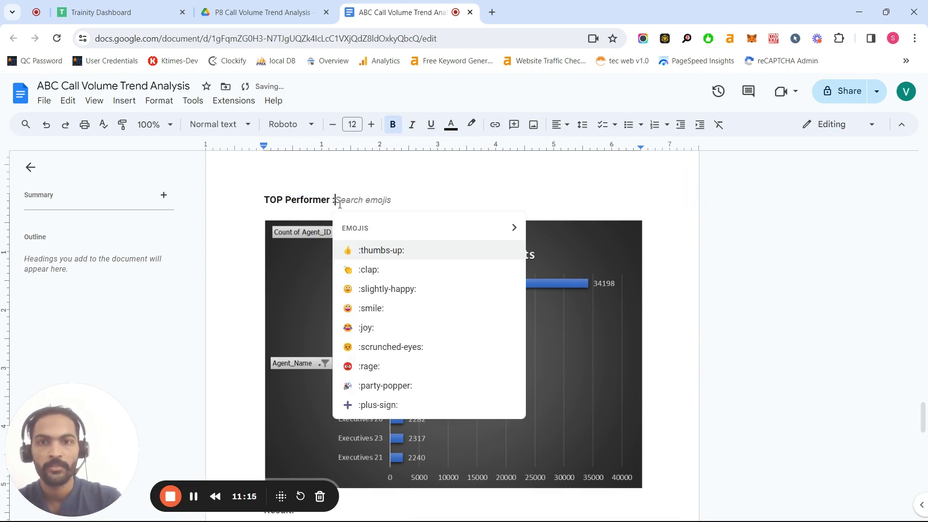
scroll(685, 344, "down", 2)
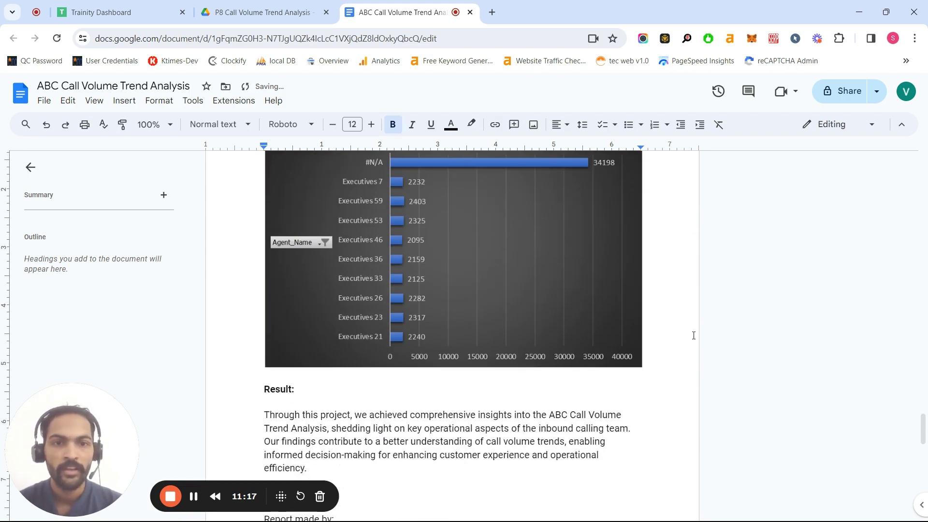
scroll(362, 403, "down", 2)
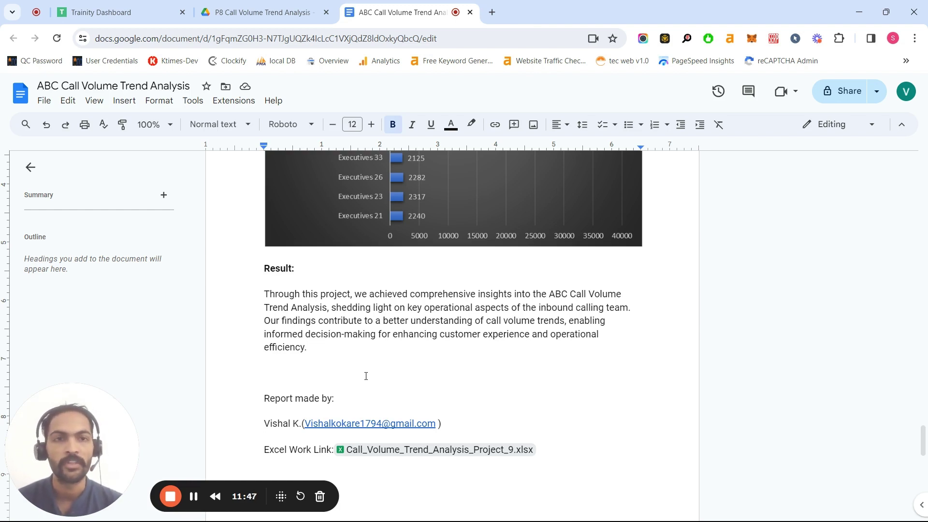
scroll(387, 411, "down", 3)
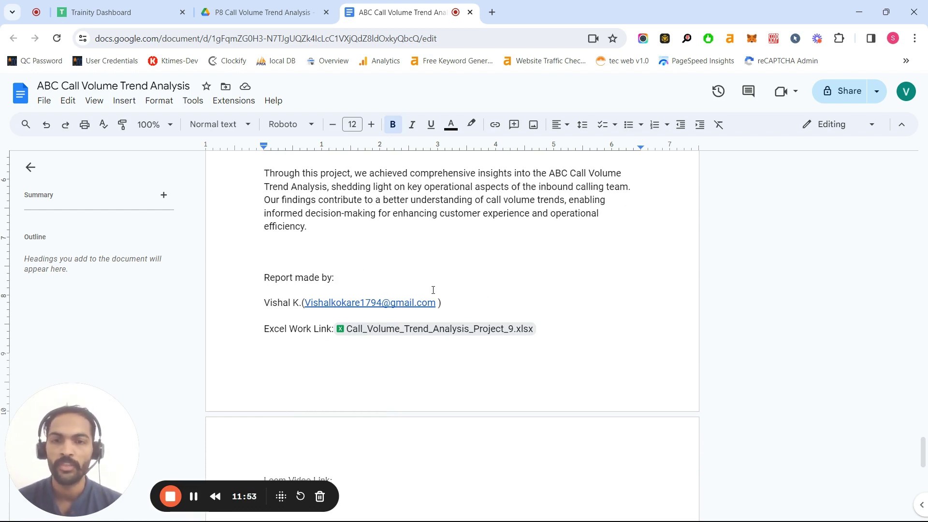
left_click_drag(434, 290, 466, 317)
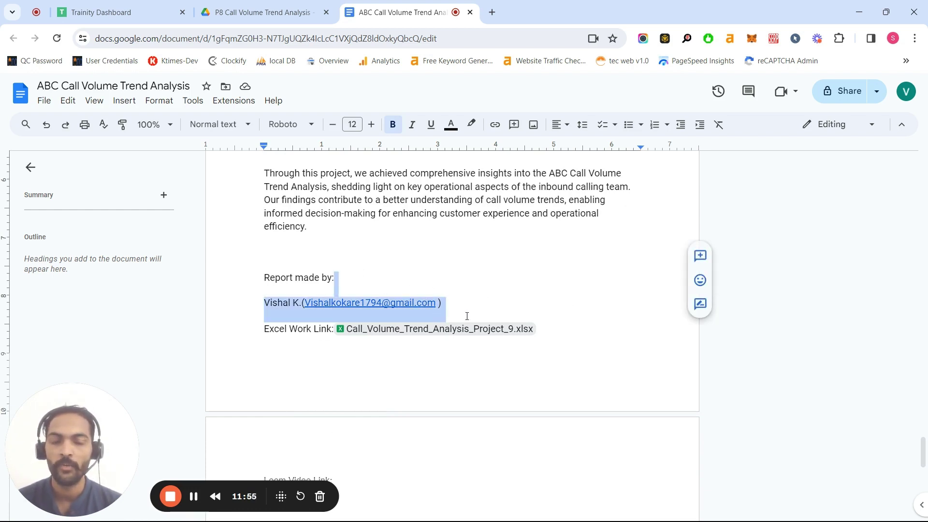
left_click(435, 329)
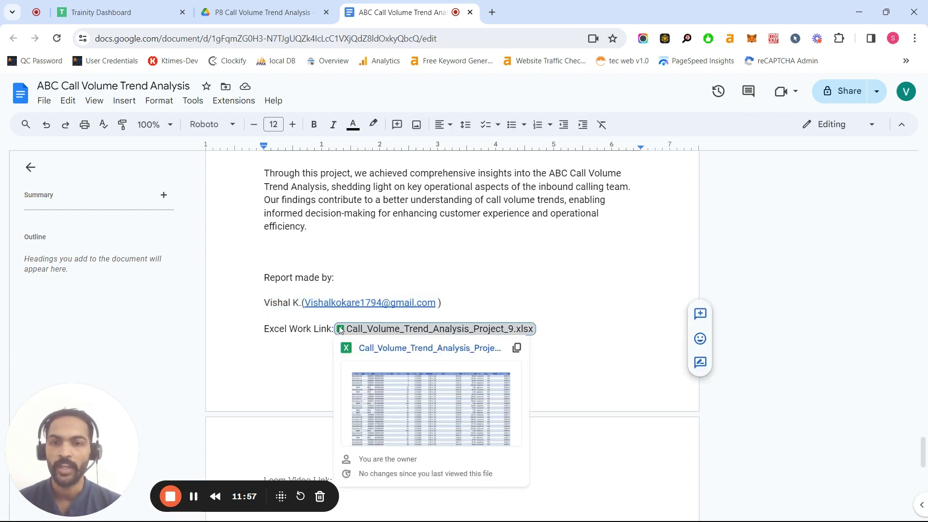
left_click(299, 345)
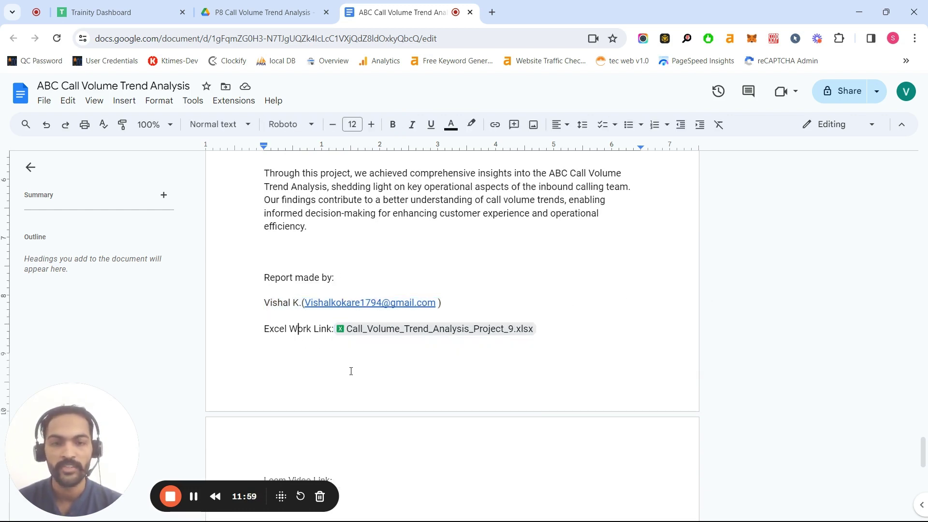
left_click(394, 434)
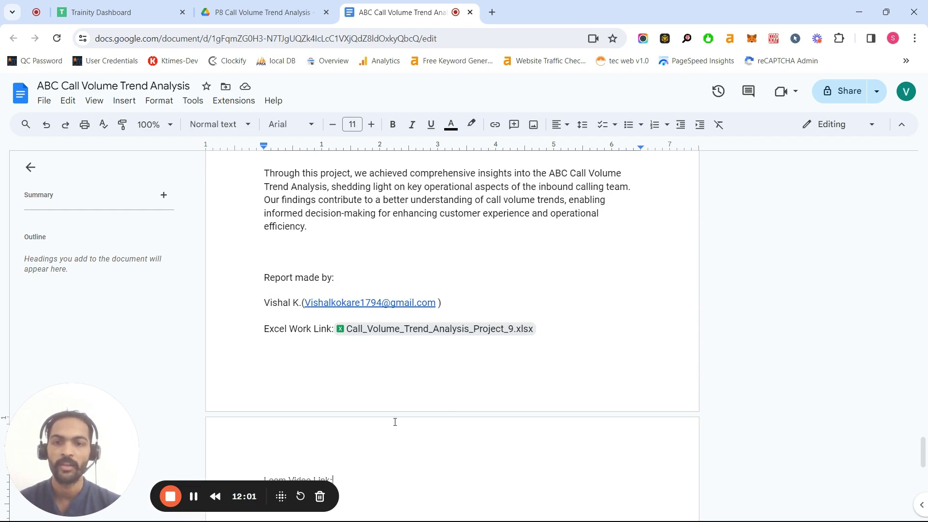
scroll(395, 422, "down", 1)
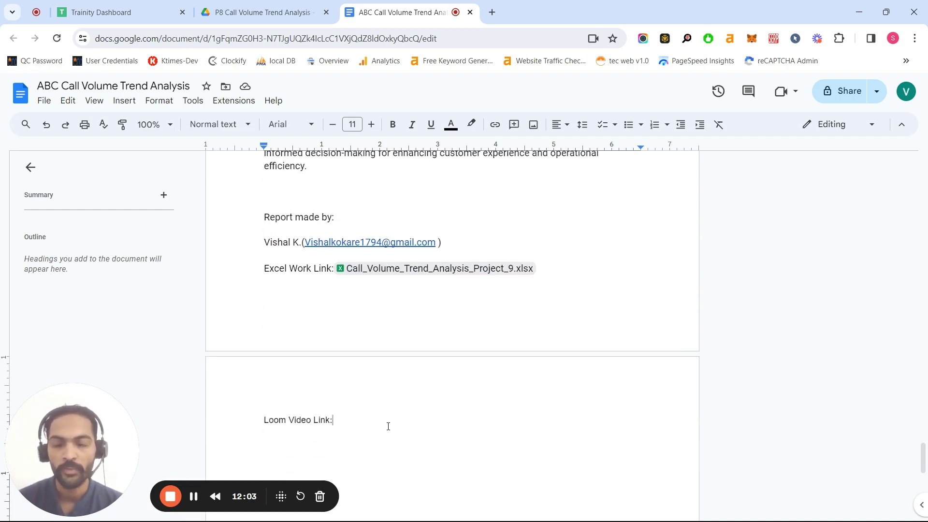